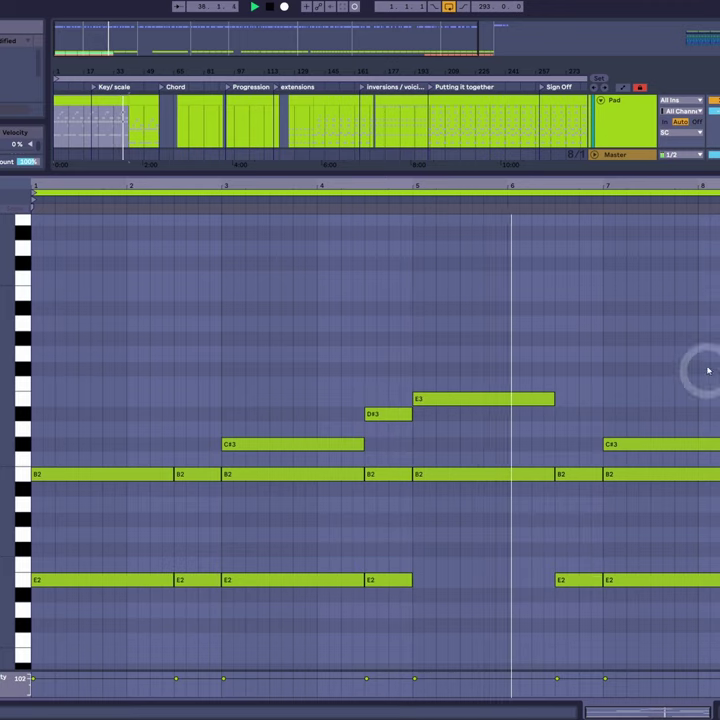
Step: Deselect the pad notes and show the C2-rooted pad clip with its Pitch device at 0 st
left_click(623, 543)
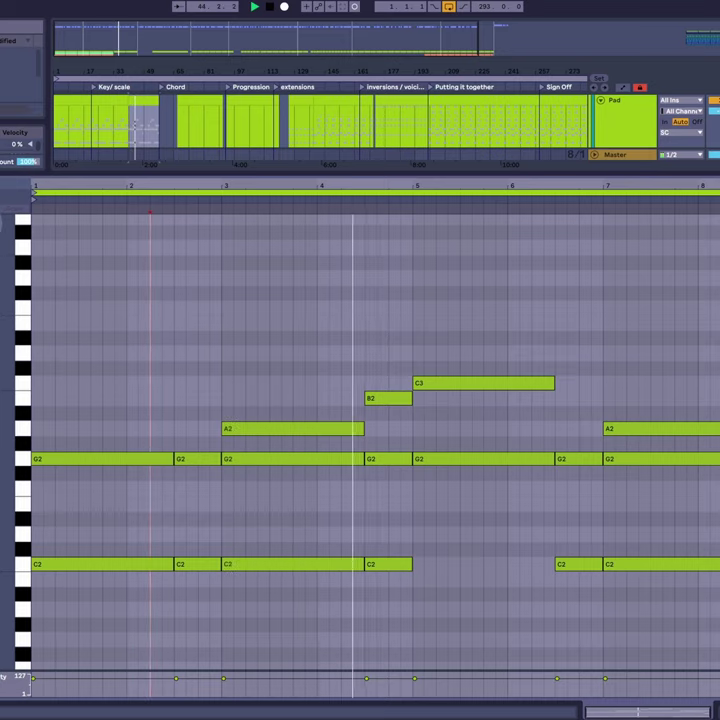
left_click(259, 333)
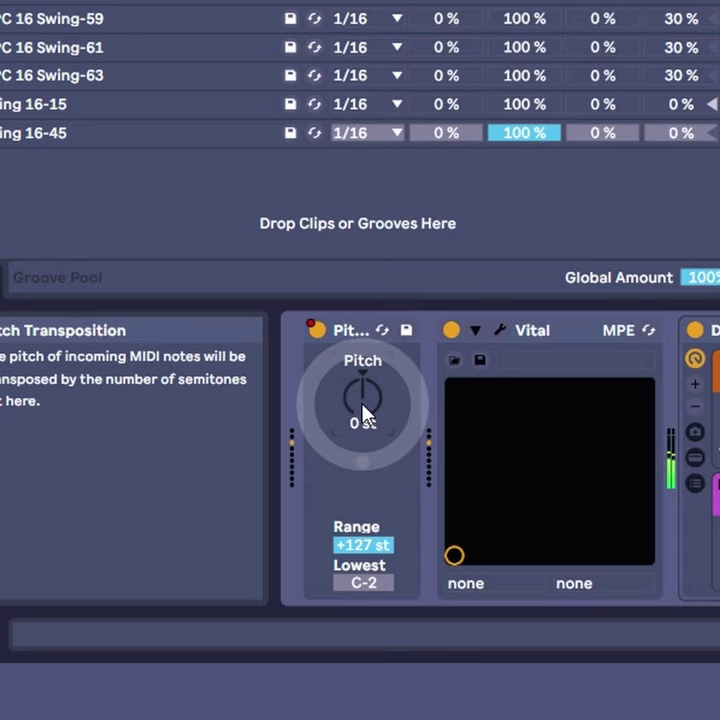
Step: Raise the Pad's Pitch device transposition from 0 to +2 semitones
left_click_drag(362, 410, 362, 392)
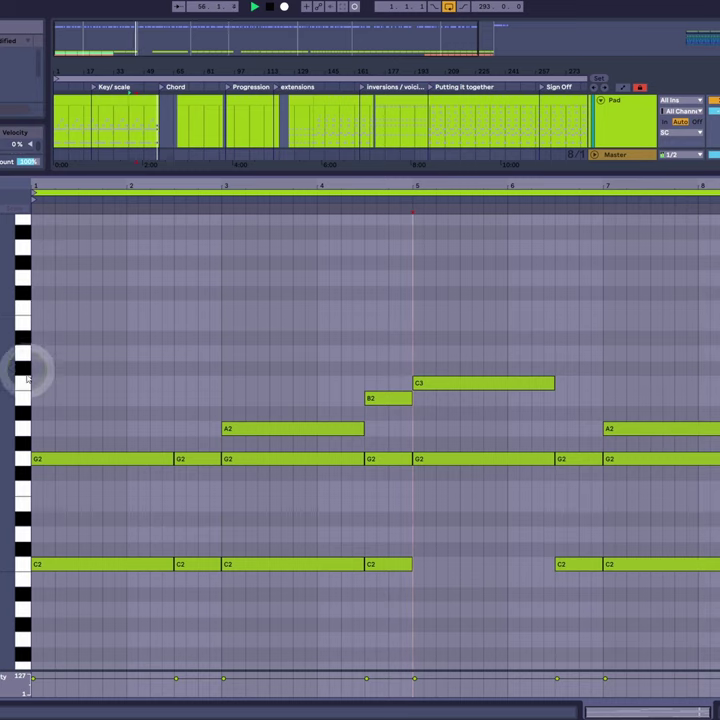
Step: Select the C3, B2 and A2 notes, then switch to the arrangement view with Info View shown
left_click(21, 383)
left_click(21, 399)
left_click(22, 429)
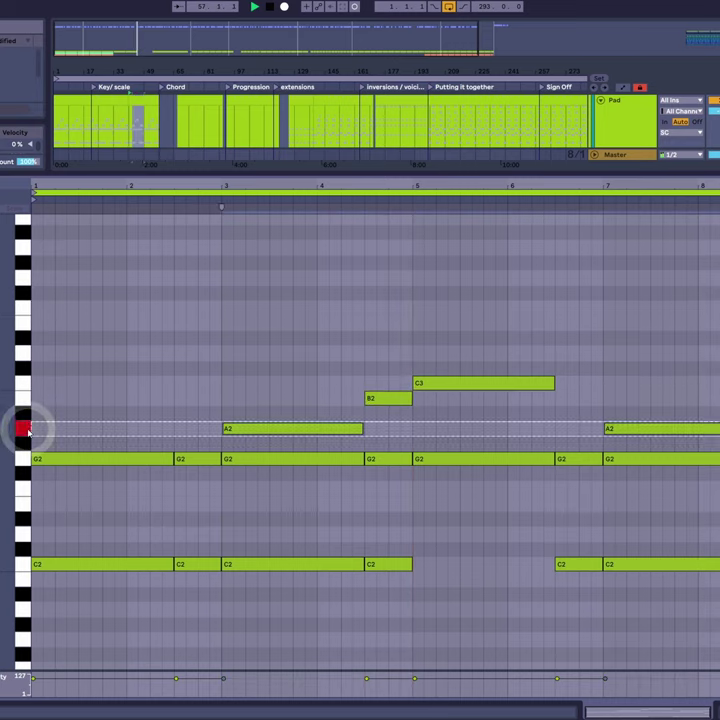
key("shift+Tab")
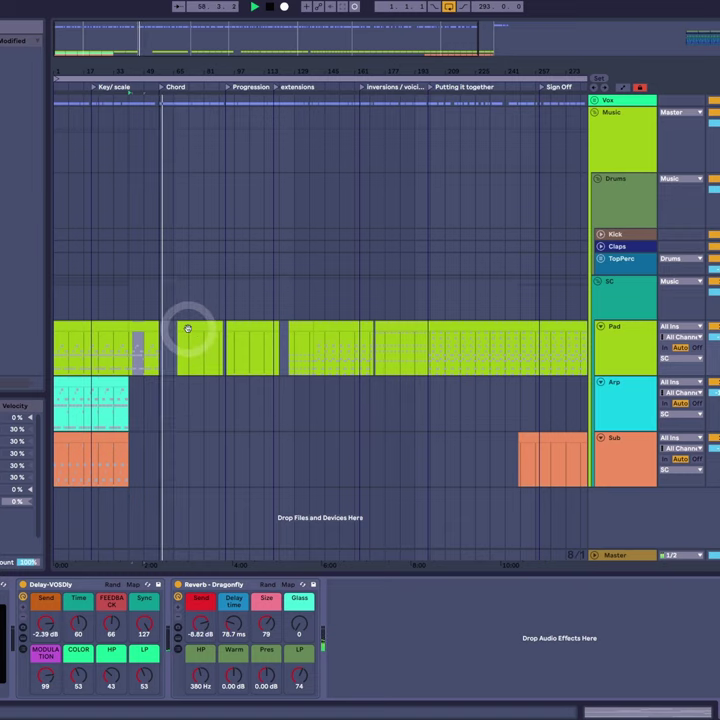
key("ctrl+alt+l")
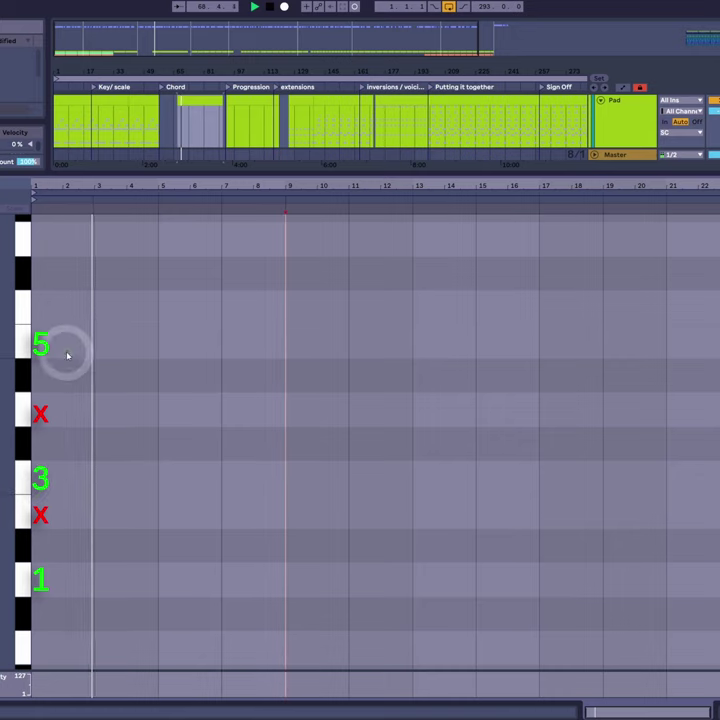
Step: Draw an A1–C2–E2 triad at position 5 and select its three notes
double_click(180, 589)
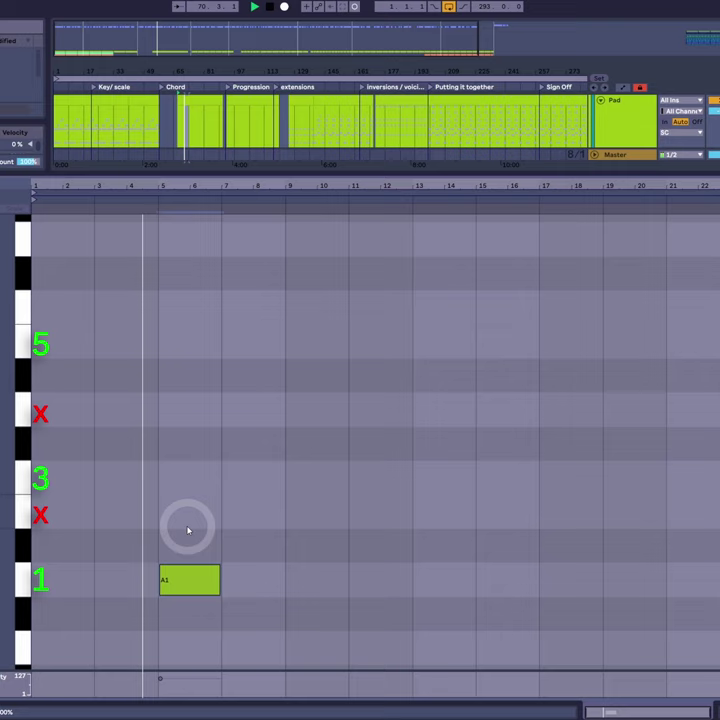
double_click(190, 484)
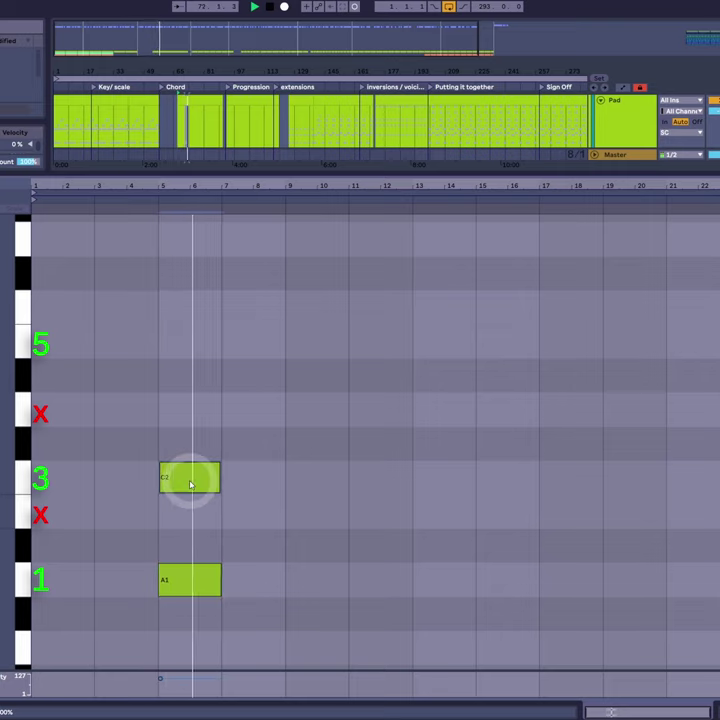
double_click(194, 340)
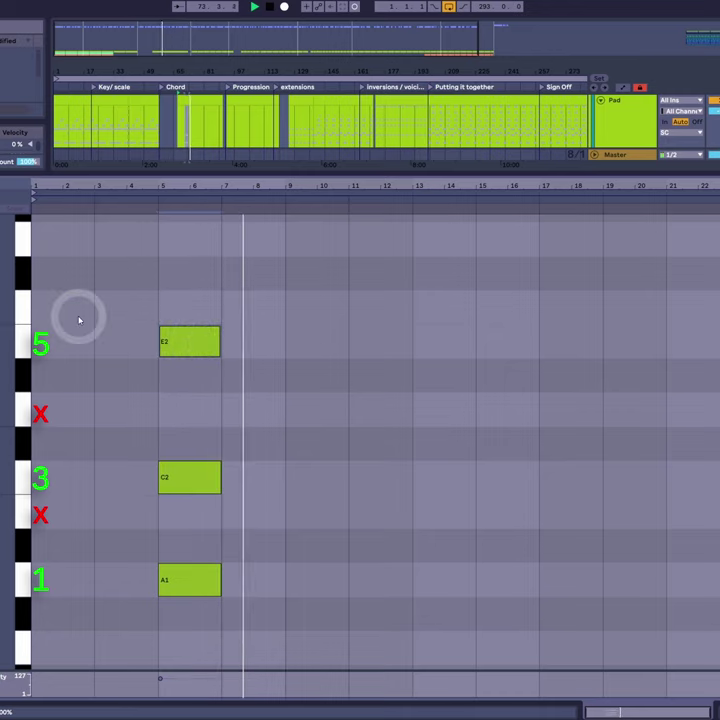
left_click_drag(79, 320, 260, 643)
left_click_drag(93, 333, 270, 615)
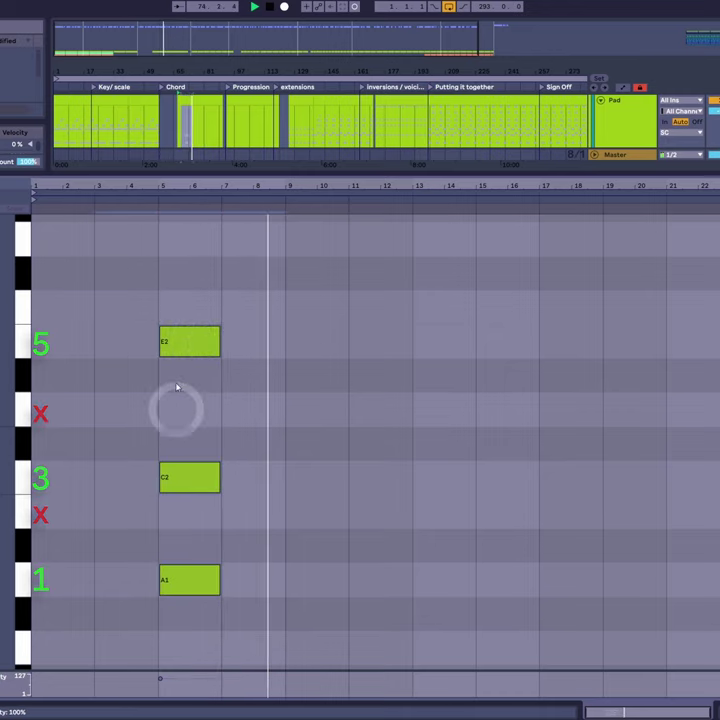
left_click_drag(108, 300, 262, 635)
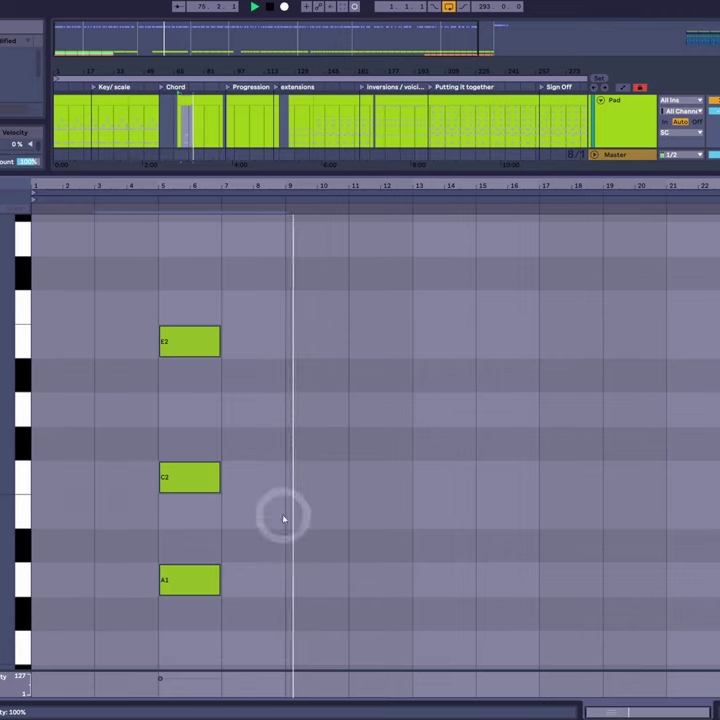
Step: Add the B1–D2–F2, C2–E2–G2 and D2–F2–A2 triads at positions 11, 13 and 15
left_click(382, 513)
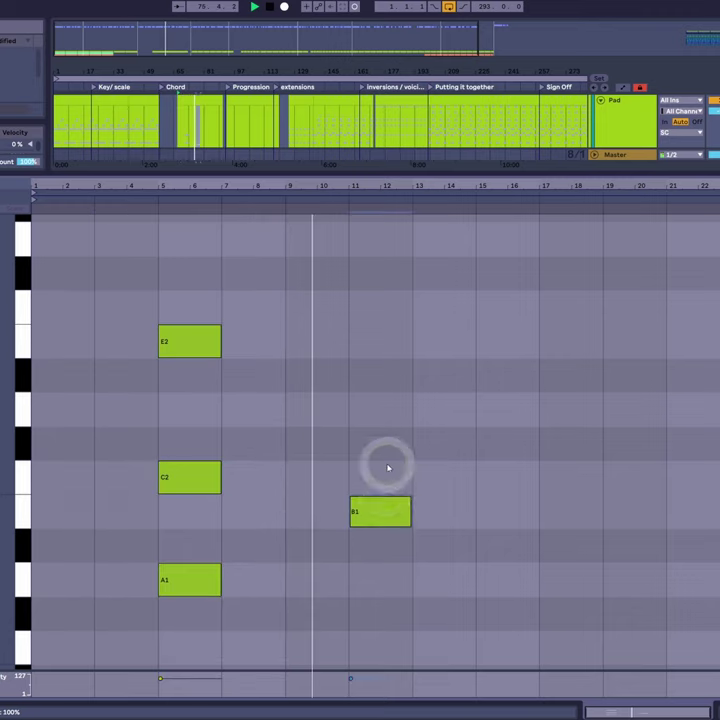
left_click(384, 410)
left_click(376, 307)
left_click(445, 477)
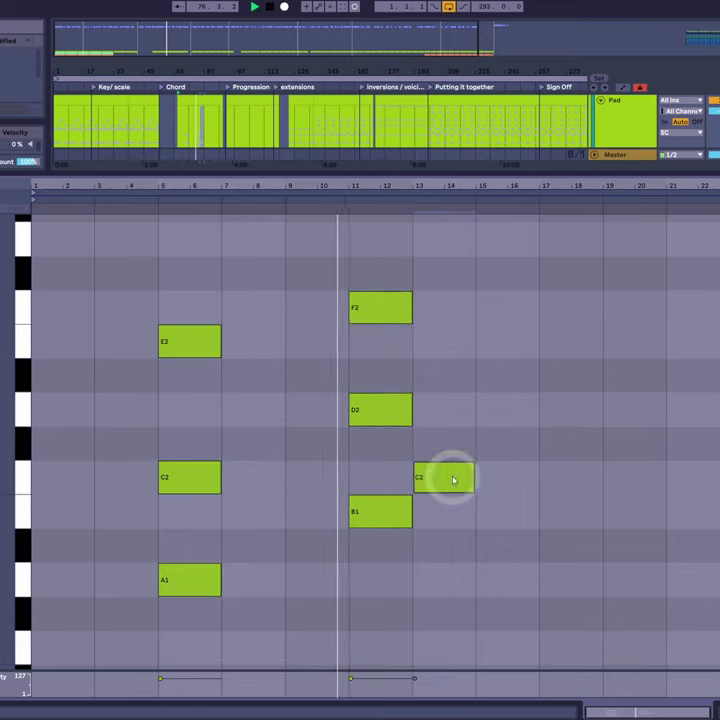
left_click(444, 341)
left_click(443, 240)
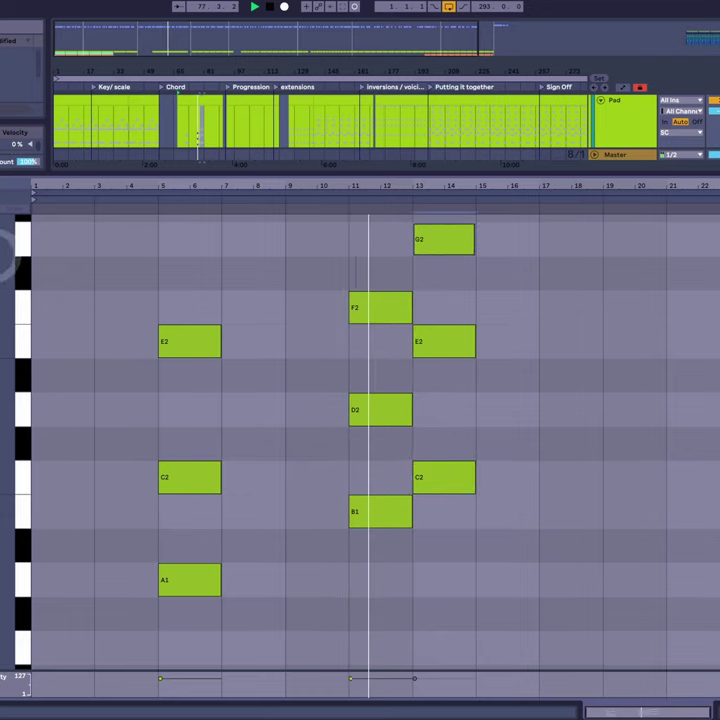
left_click(532, 411)
left_click(507, 308)
scroll(530, 320, "up", 2)
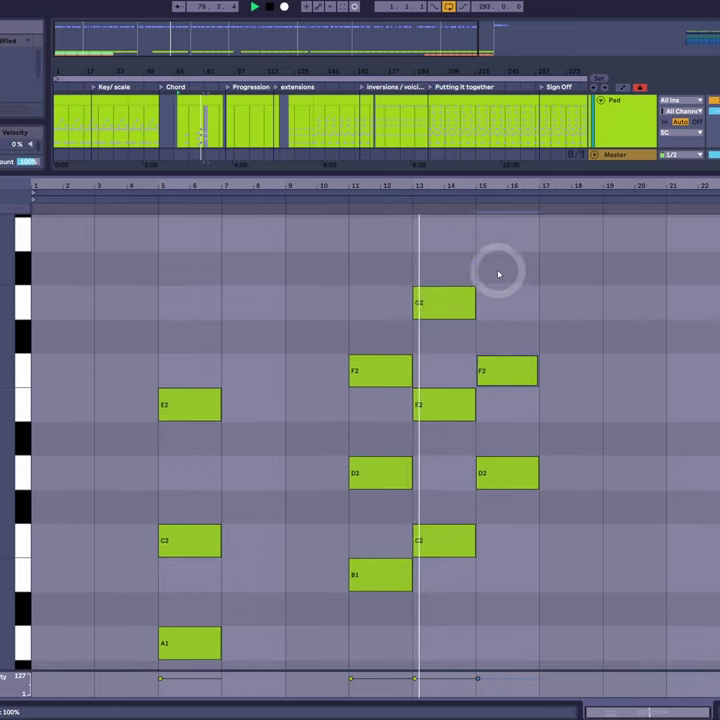
left_click(506, 234)
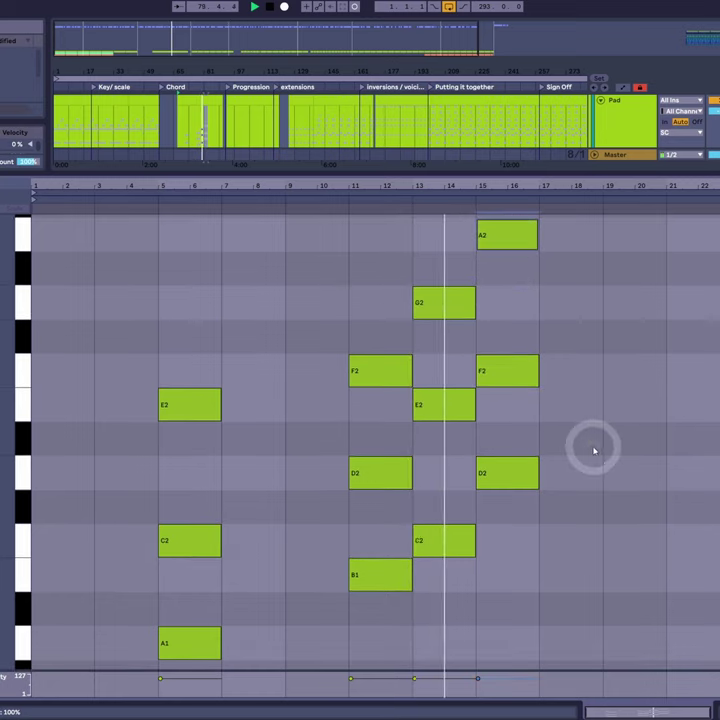
Step: Add the E2–G2–B2, F2–A2–C3 and G2–B2–D3 triads at positions 17, 19 and 21
double_click(583, 404)
double_click(564, 302)
scroll(590, 290, "up", 2)
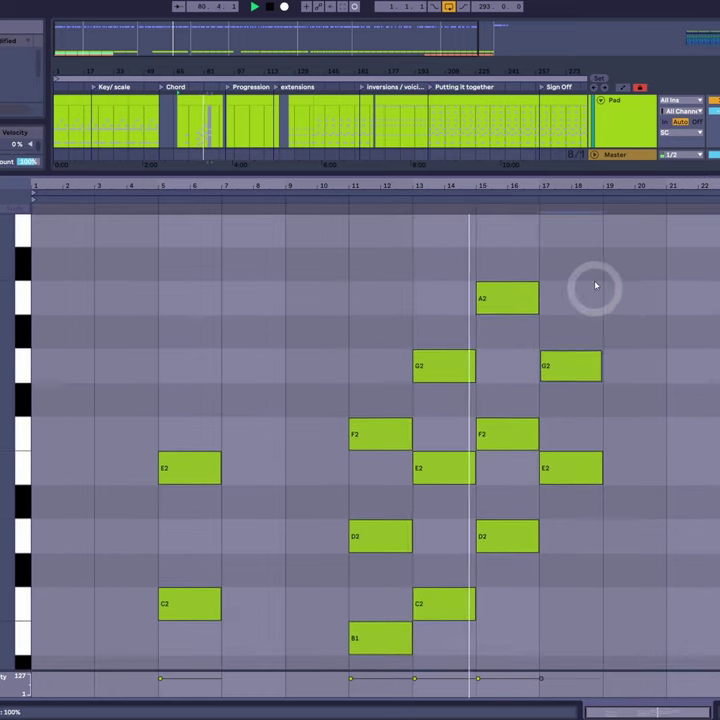
double_click(567, 234)
double_click(636, 432)
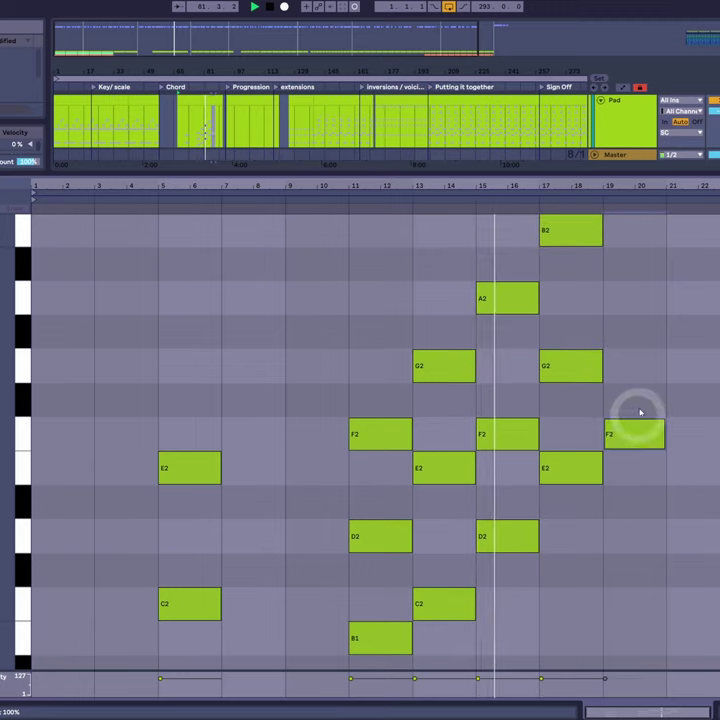
double_click(623, 296)
scroll(640, 240, "up", 1)
double_click(640, 238)
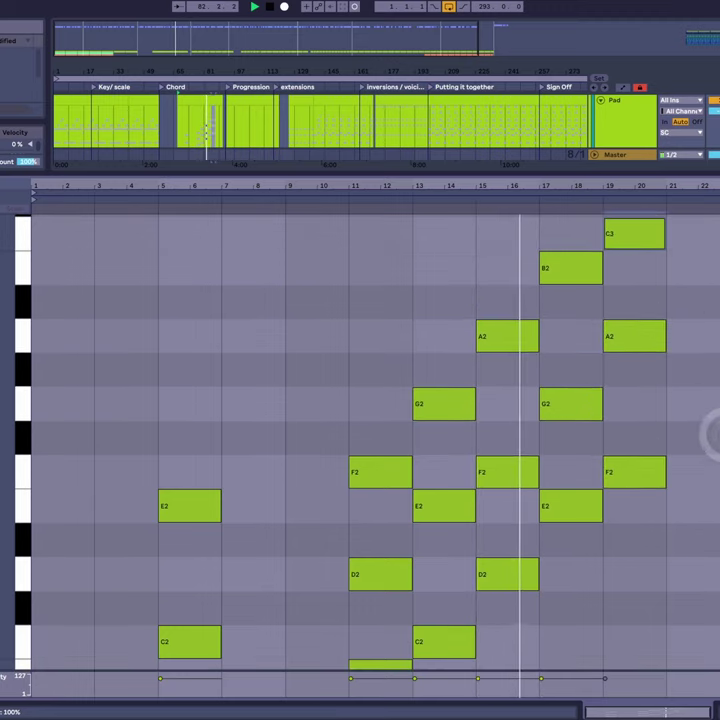
double_click(694, 403)
double_click(694, 270)
scroll(705, 285, "up", 2)
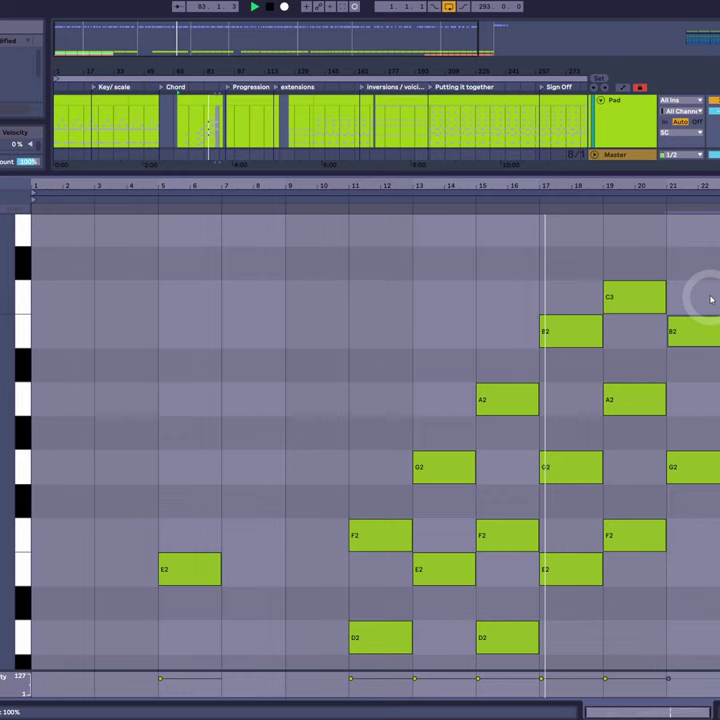
double_click(687, 231)
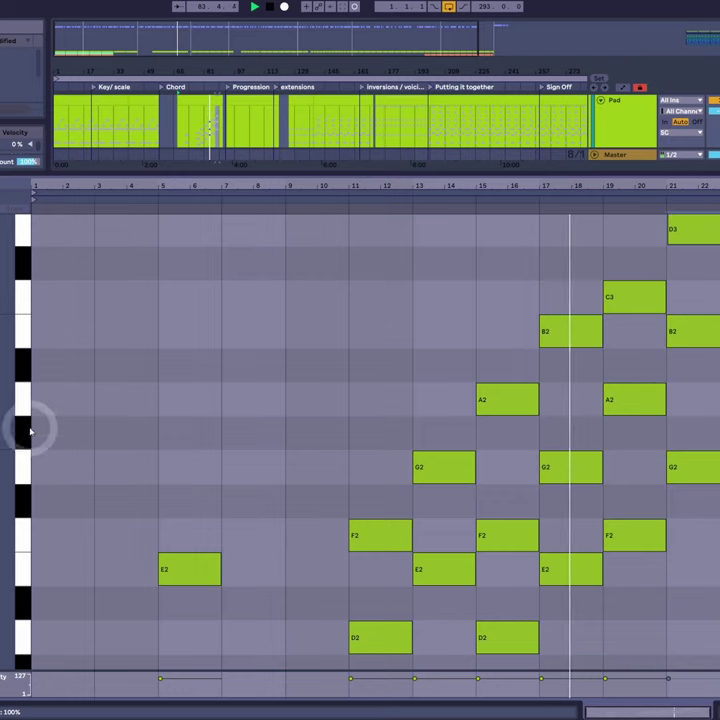
scroll(20, 430, "down", 1)
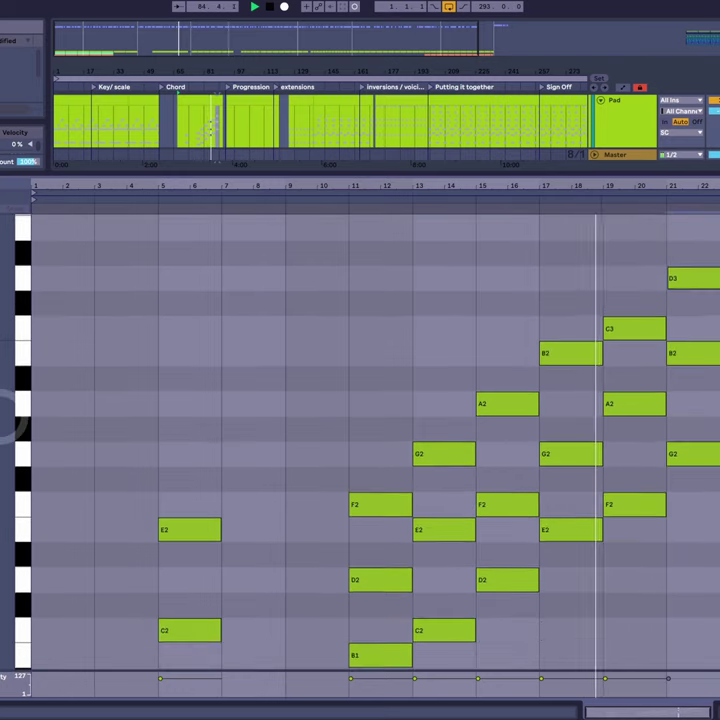
scroll(265, 567, "down", 1)
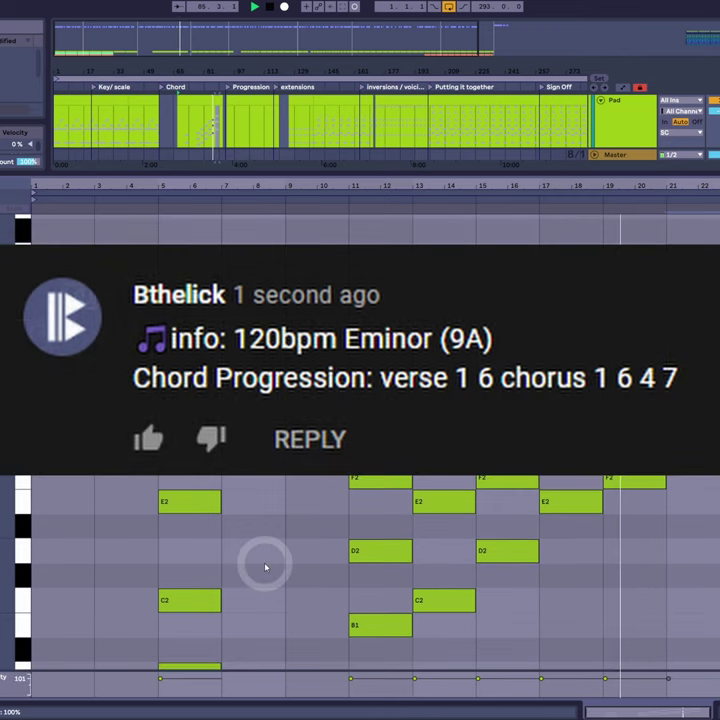
scroll(262, 595, "down", 2)
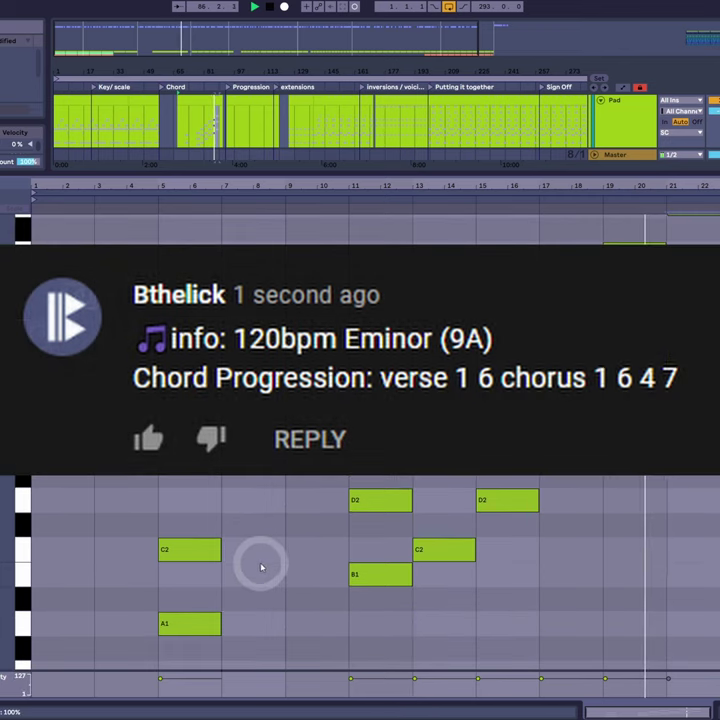
scroll(260, 567, "up", 1)
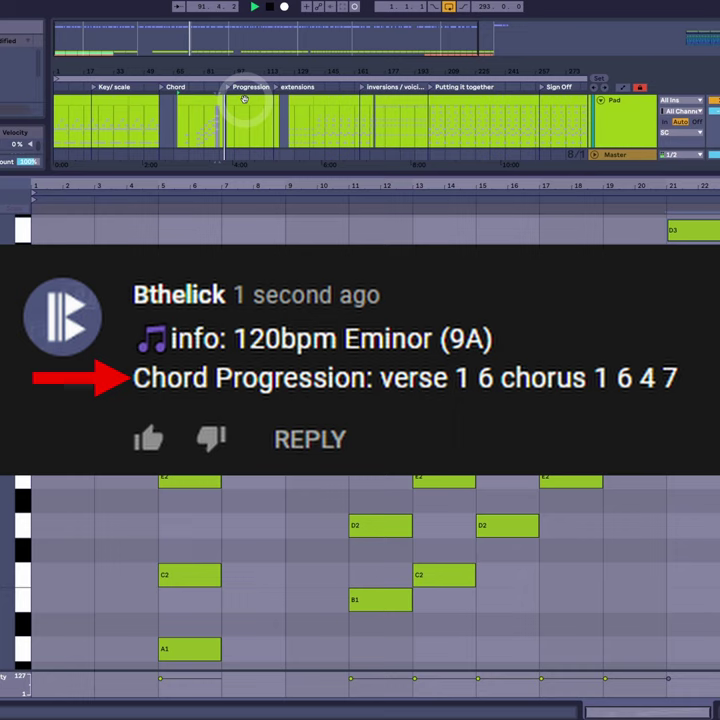
Step: In the Progression clip, add roots A1, C2, F2, G2 and complete bar 1 with C2 and E2
left_click(244, 99)
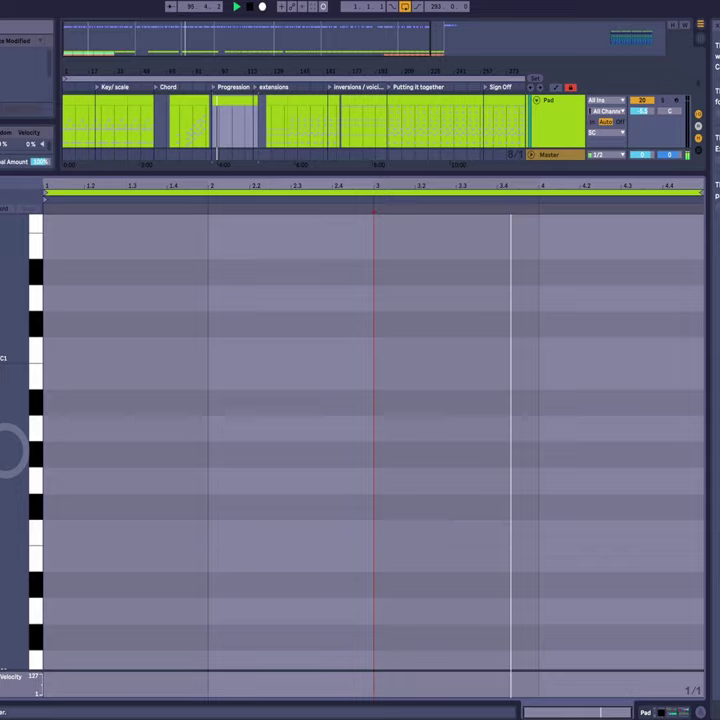
scroll(10, 450, "up", 5)
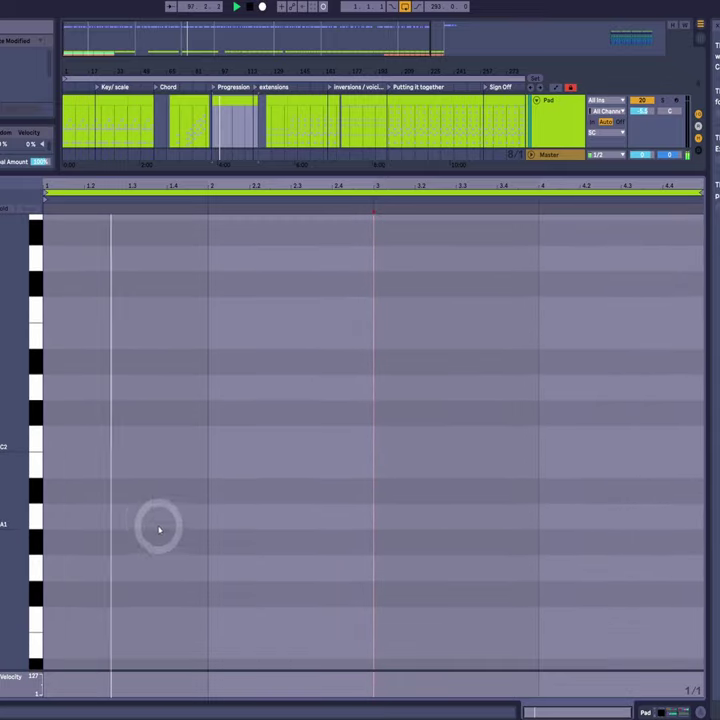
double_click(123, 518)
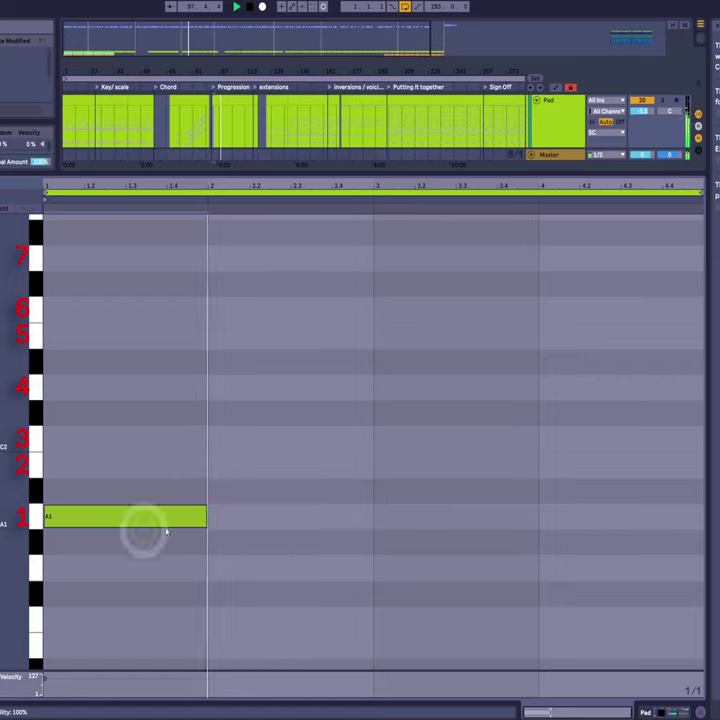
double_click(302, 440)
double_click(480, 309)
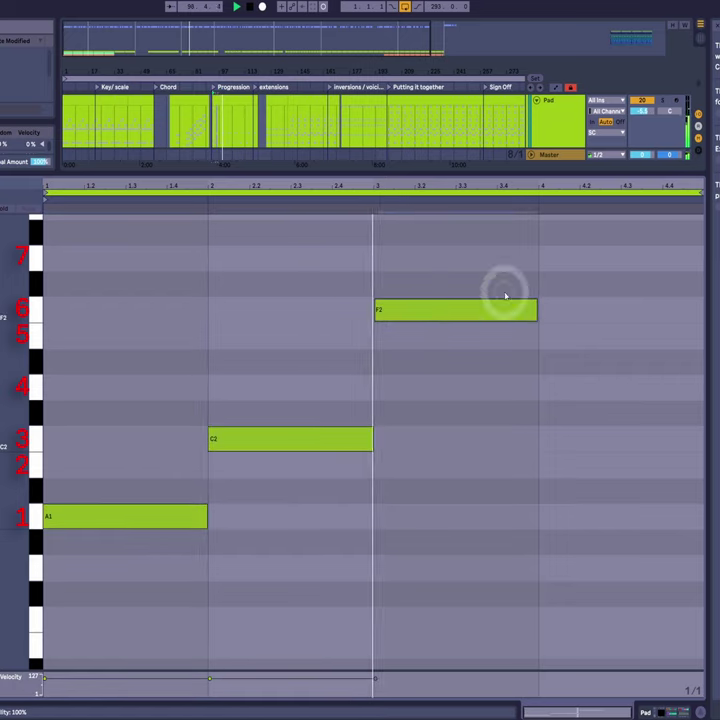
double_click(600, 258)
scroll(120, 532, "up", 5)
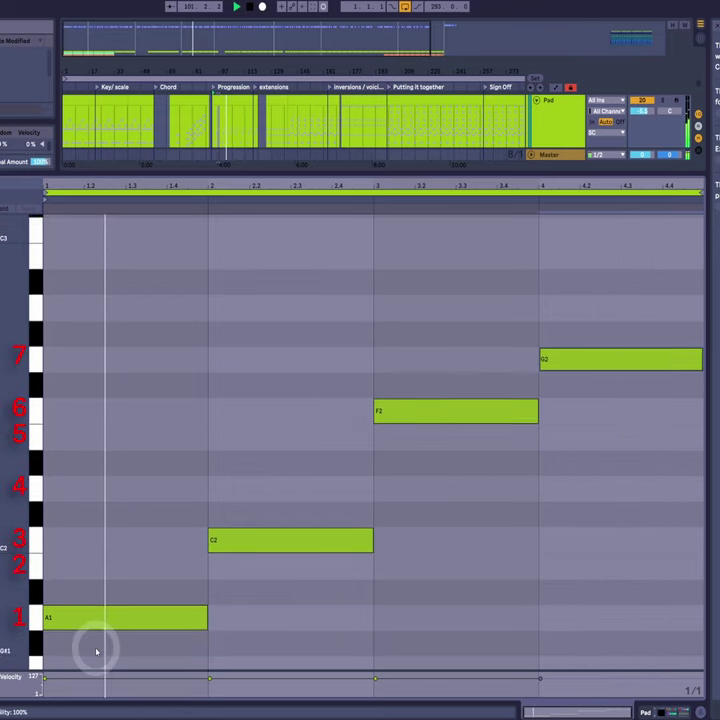
double_click(100, 545)
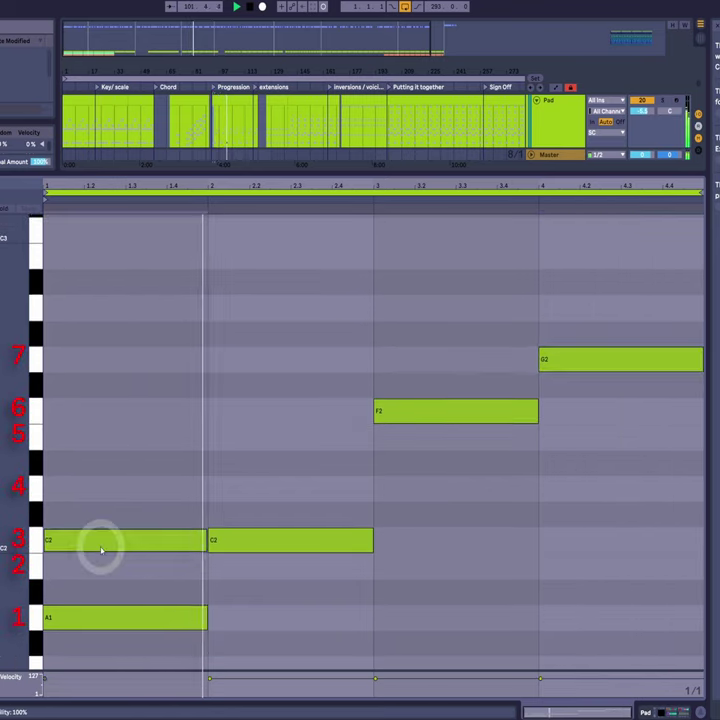
double_click(100, 441)
Step: Add E2/G2 in bar 2, A2/C3 in bar 3 and B2/D3 in bar 4
left_click(281, 541)
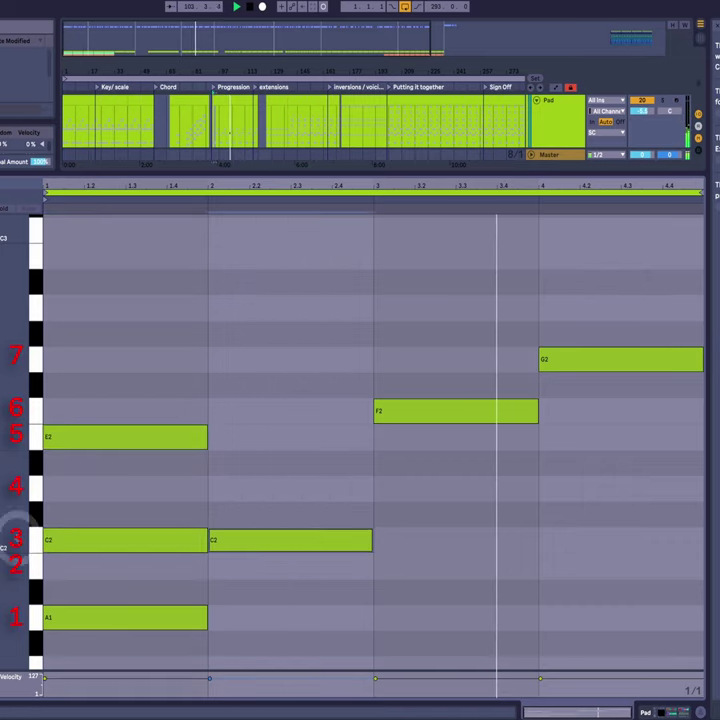
double_click(272, 437)
double_click(275, 360)
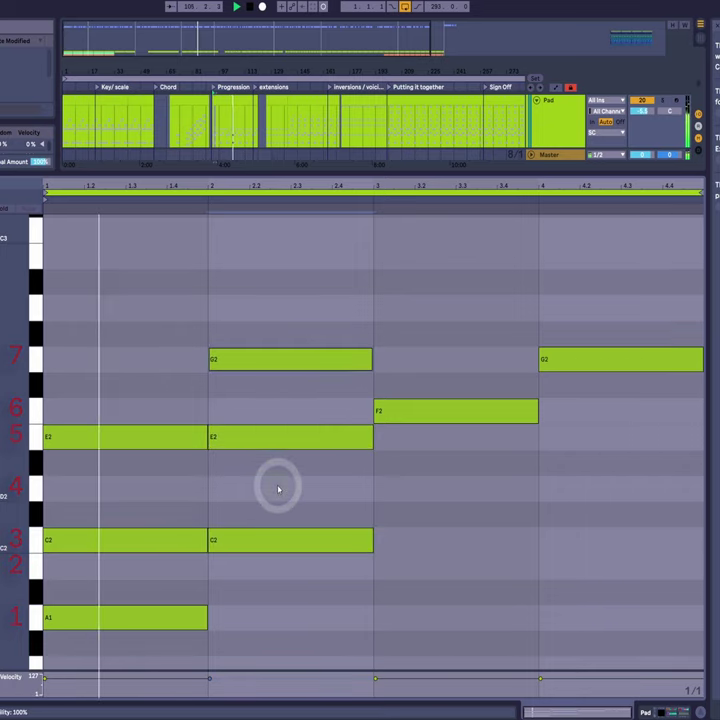
scroll(485, 532, "up", 3)
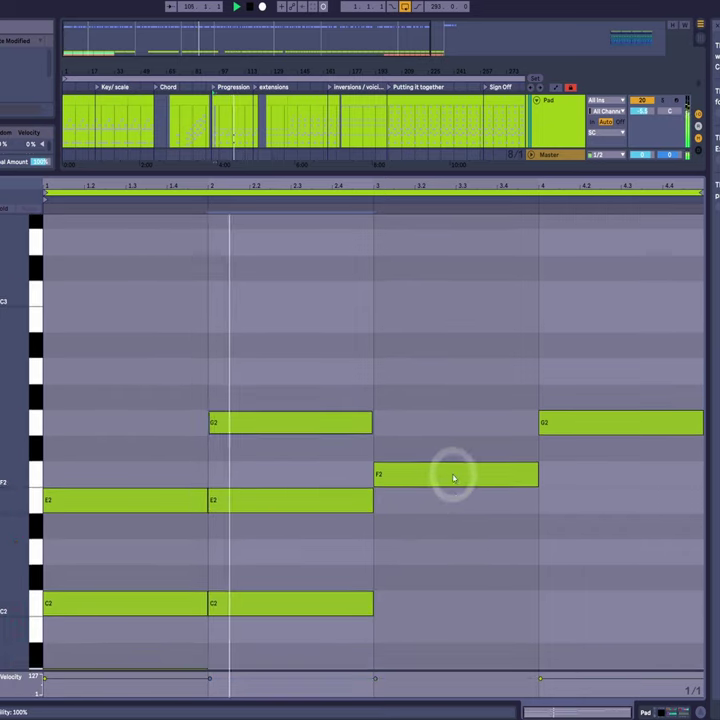
double_click(440, 370)
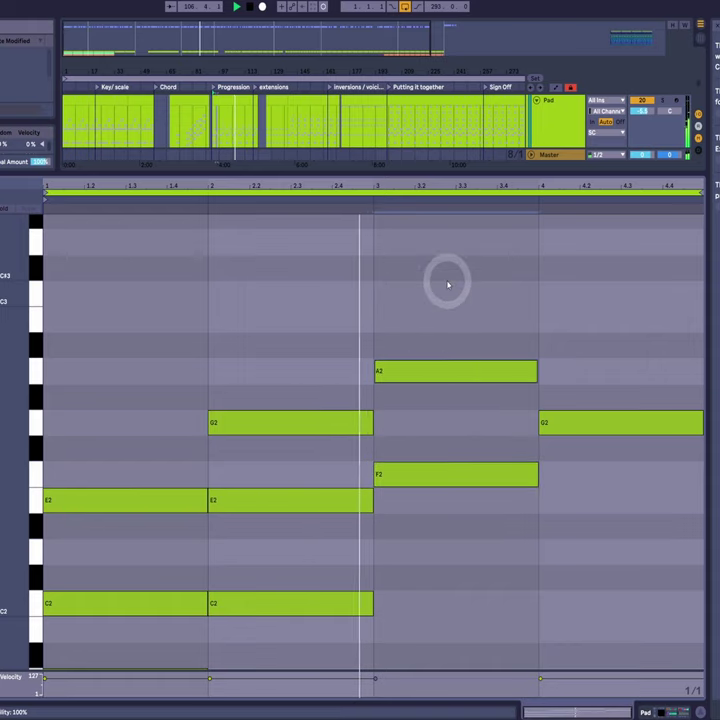
double_click(448, 293)
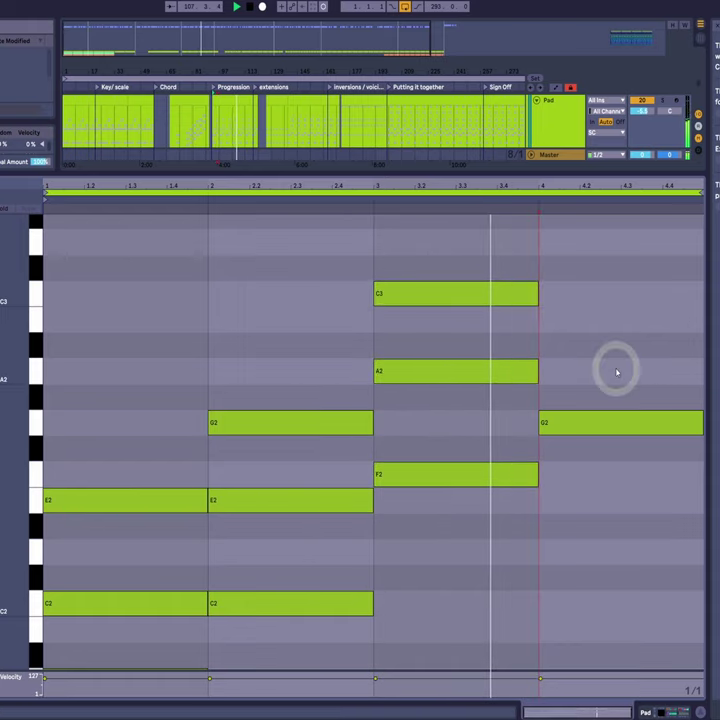
double_click(608, 322)
double_click(623, 241)
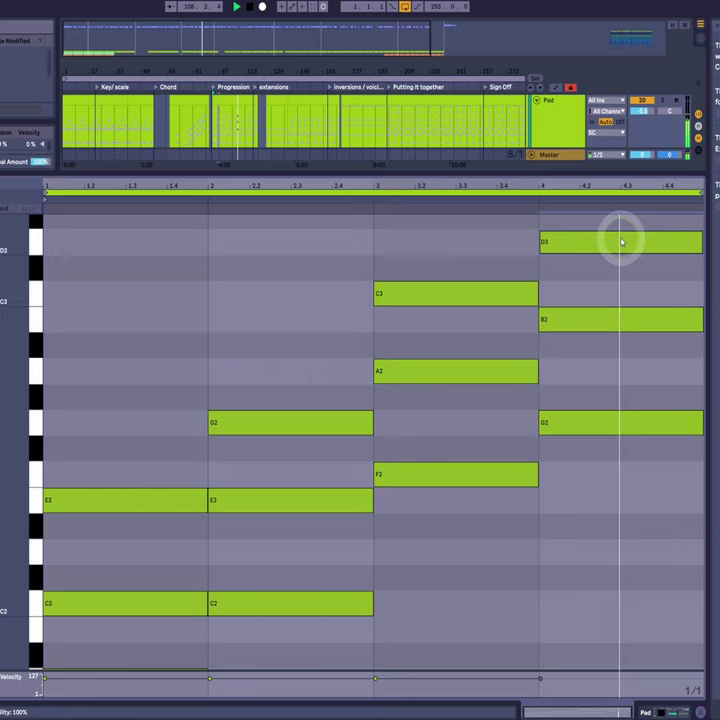
Step: Set a 1/4 grid, move the C and G chords to beat 3, and lengthen the A minor and F chords
scroll(164, 518, "down", 3)
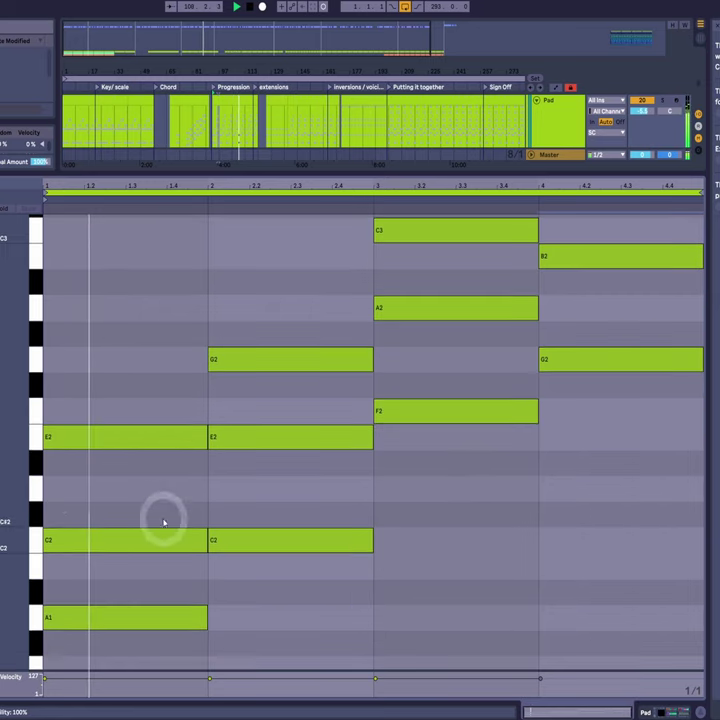
left_click_drag(8, 415, 23, 410)
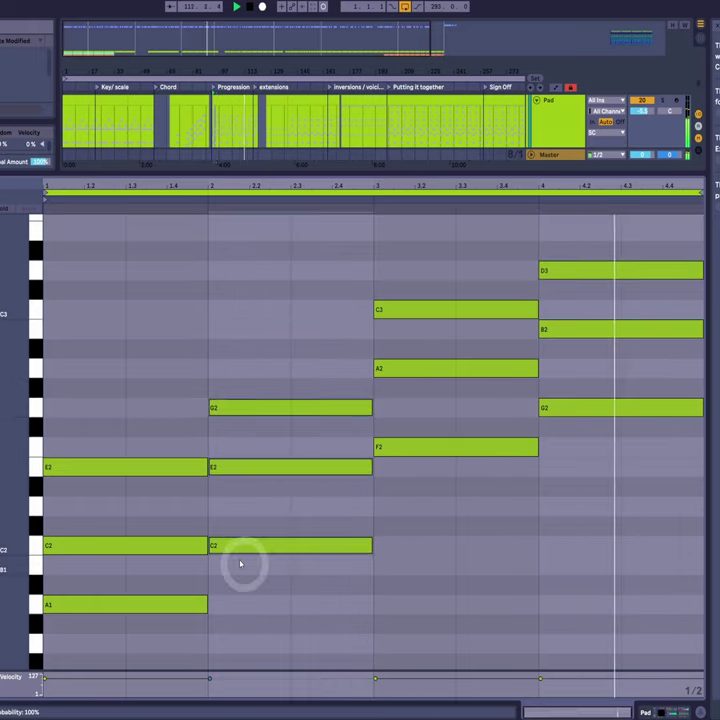
key("ctrl+1")
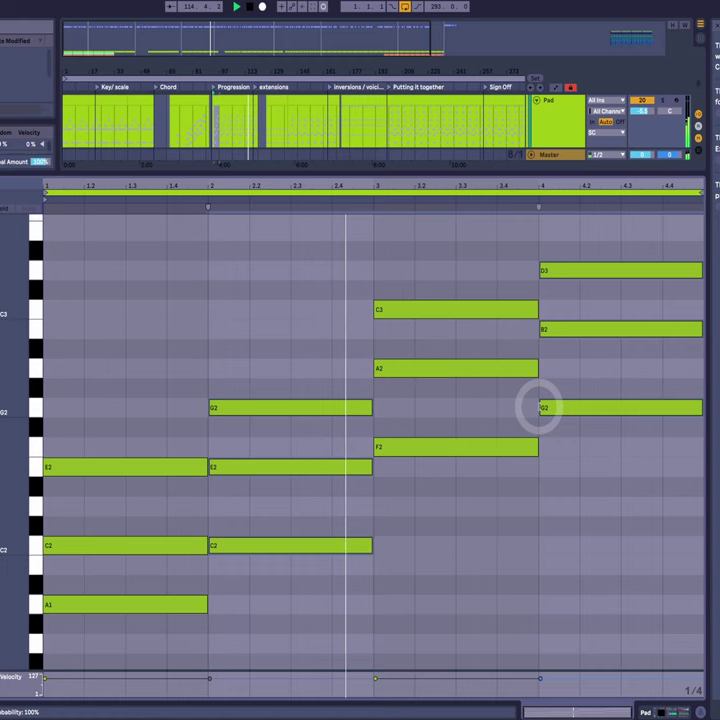
left_click_drag(540, 407, 605, 407)
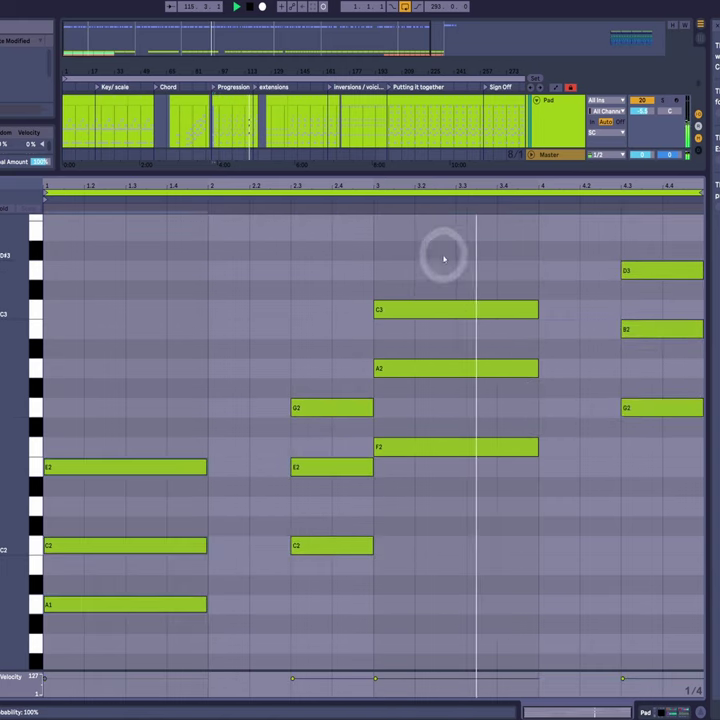
left_click_drag(537, 448, 608, 452)
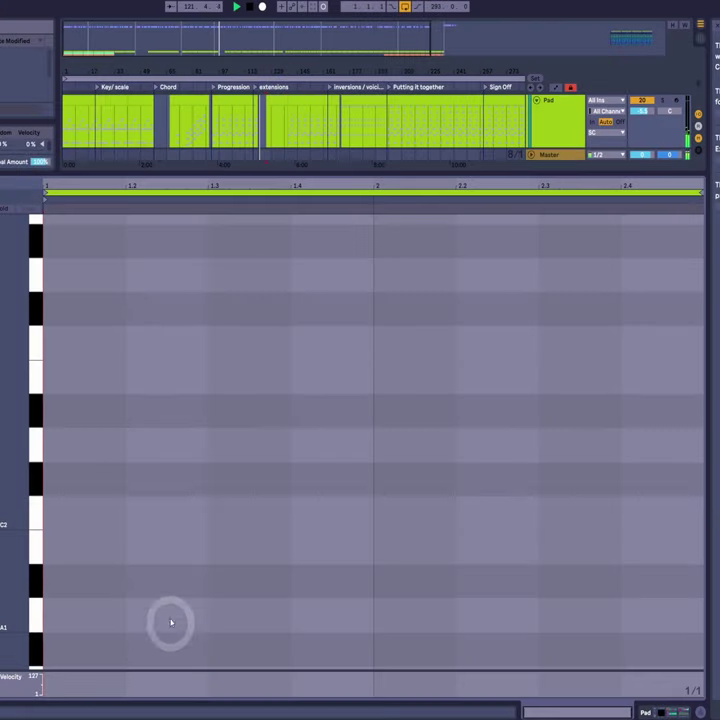
Step: Draw A1, C2, E2 and G2 across bar 1, briefly removing then restoring the G2 seventh
scroll(174, 594, "down", 3)
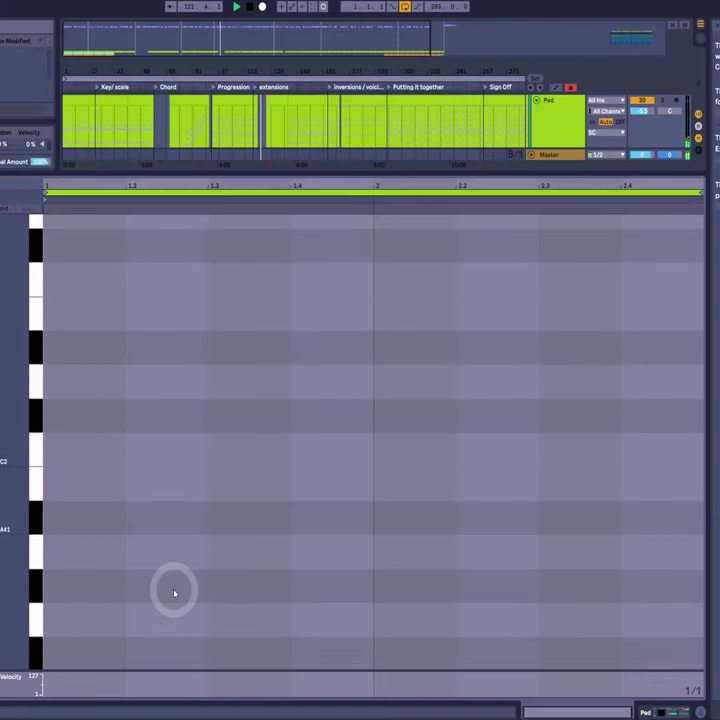
double_click(122, 562)
double_click(141, 442)
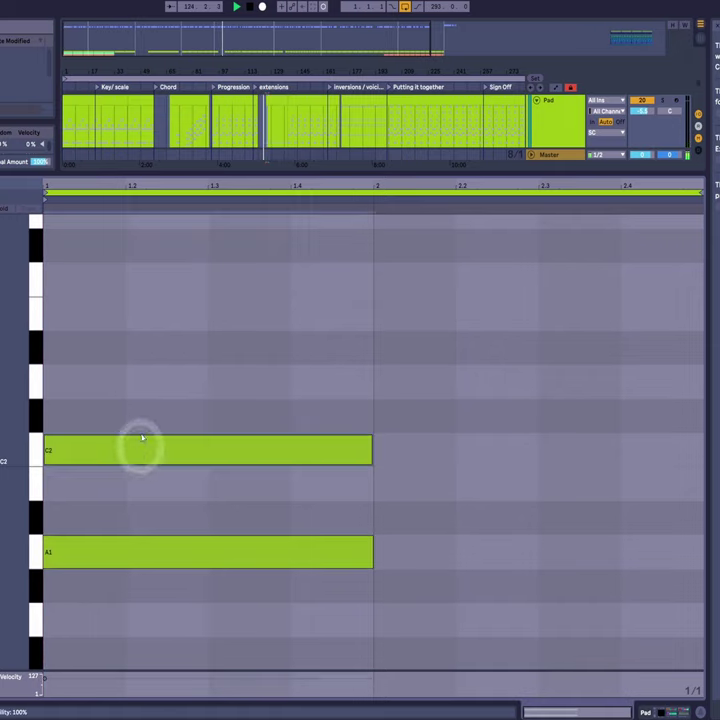
double_click(135, 318)
scroll(156, 461, "up", 4)
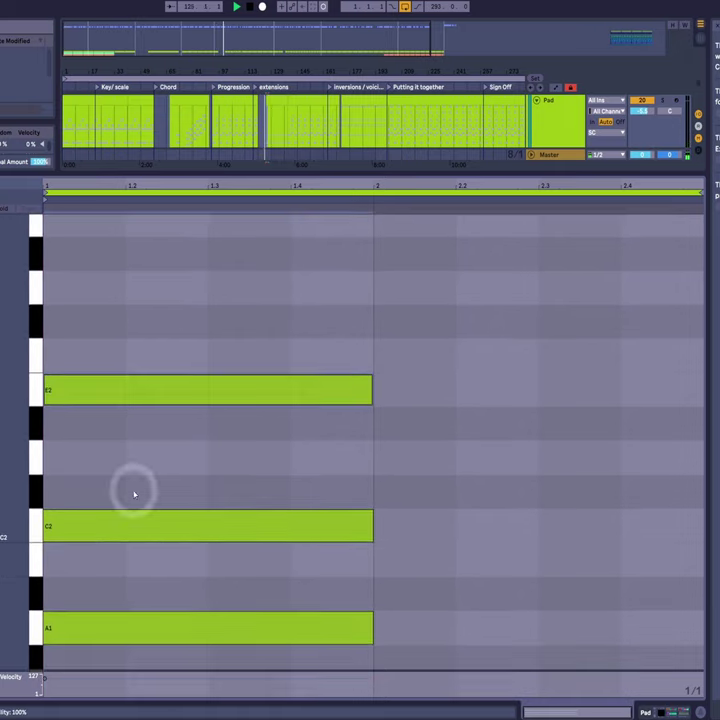
double_click(109, 288)
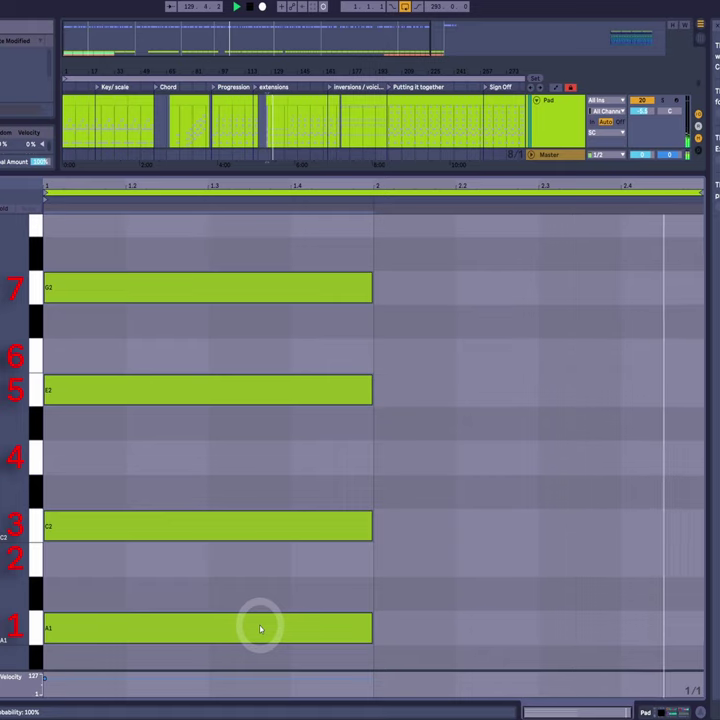
double_click(149, 290)
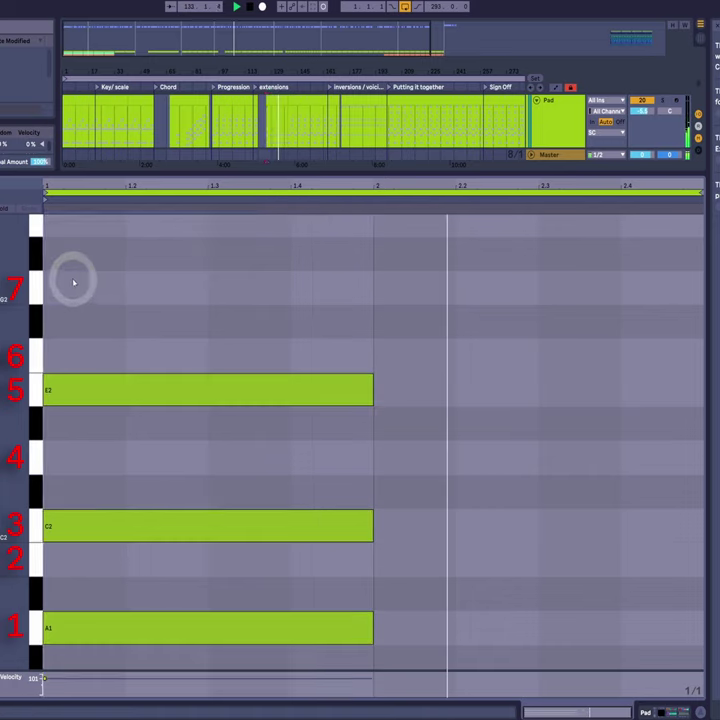
double_click(145, 287)
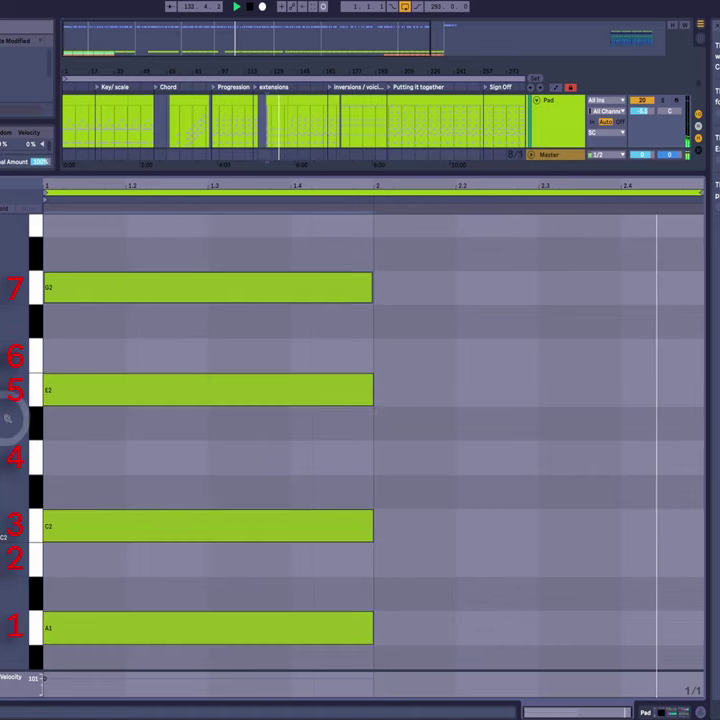
Step: Zoom the piano roll out vertically to show more of the pitch range
left_click_drag(8, 418, 11, 420)
scroll(12, 418, "up", 2)
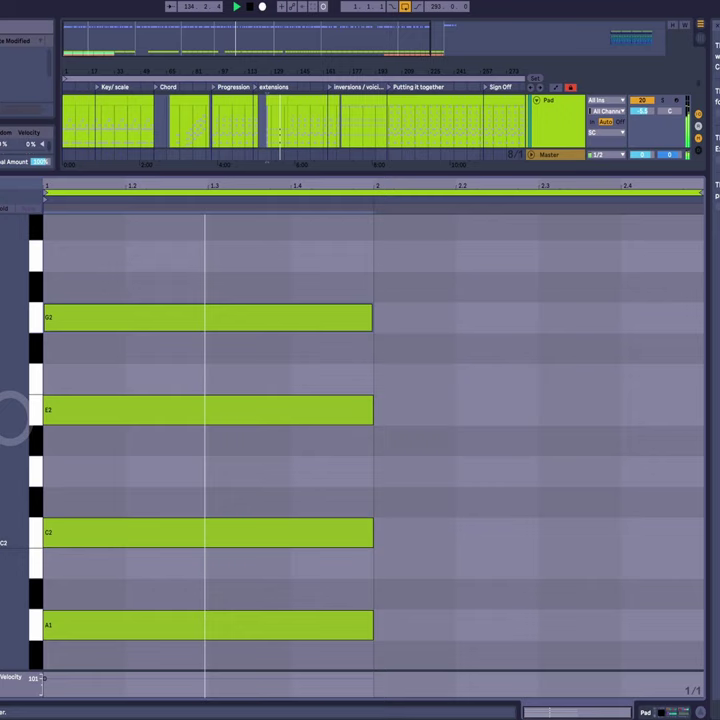
scroll(10, 420, "down", 2)
scroll(9, 421, "up", 2)
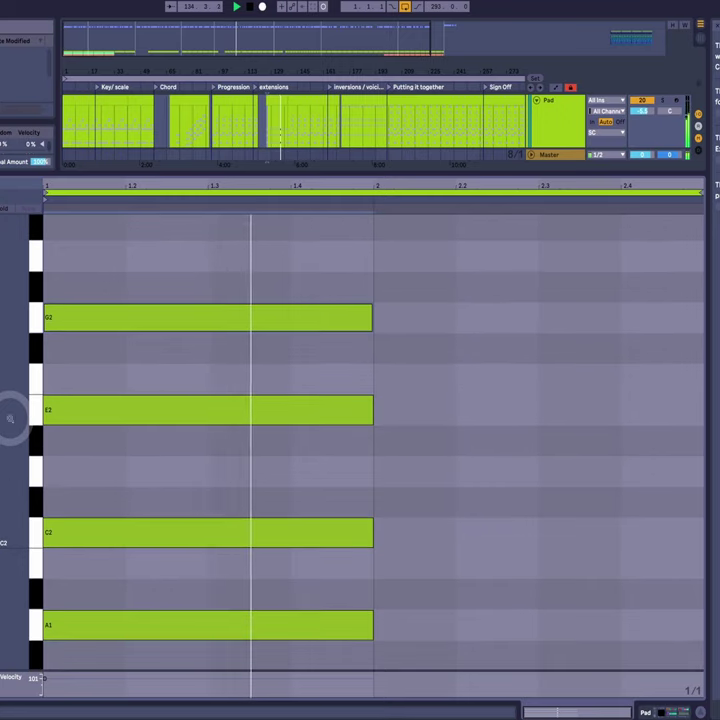
left_click_drag(16, 289, 13, 290)
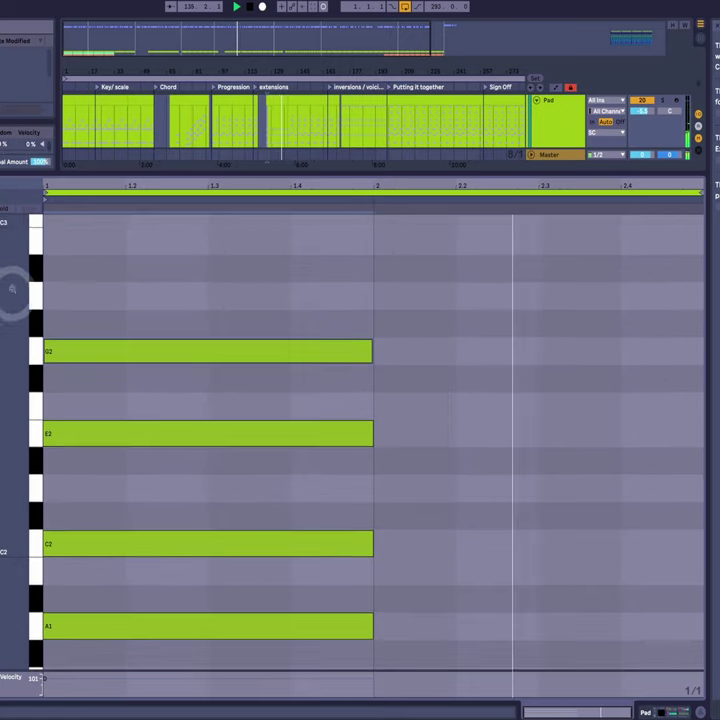
double_click(50, 244)
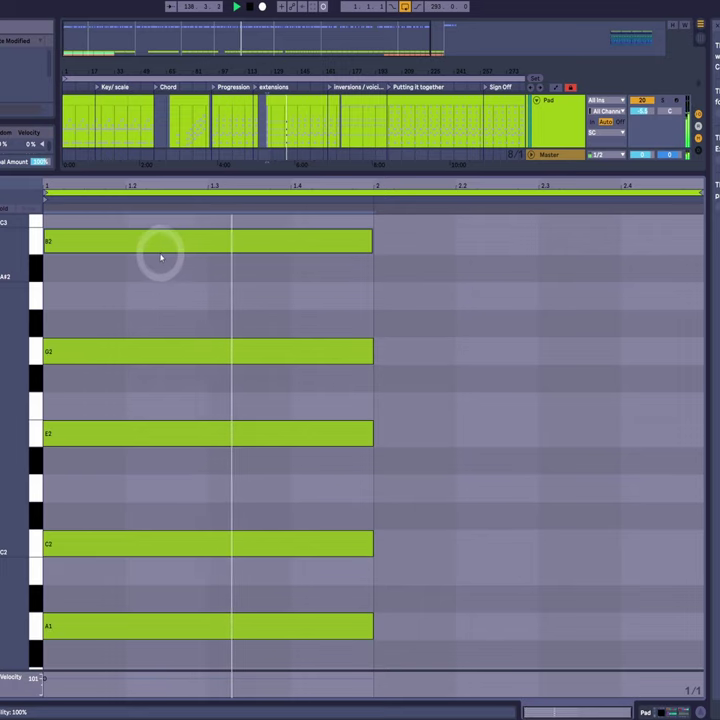
Step: In the extensions progression clip, add G2 spanning the whole A minor chord
left_click(294, 110)
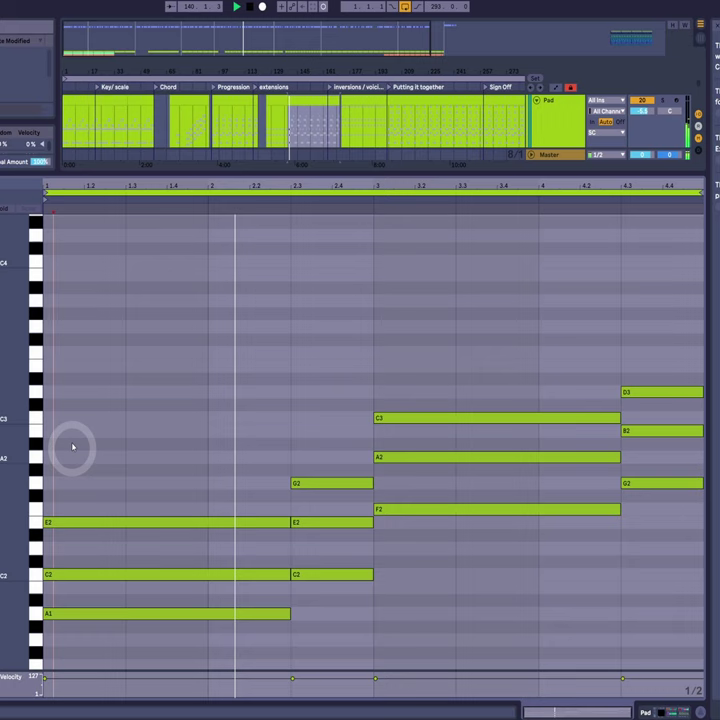
left_click_drag(13, 402, 15, 410)
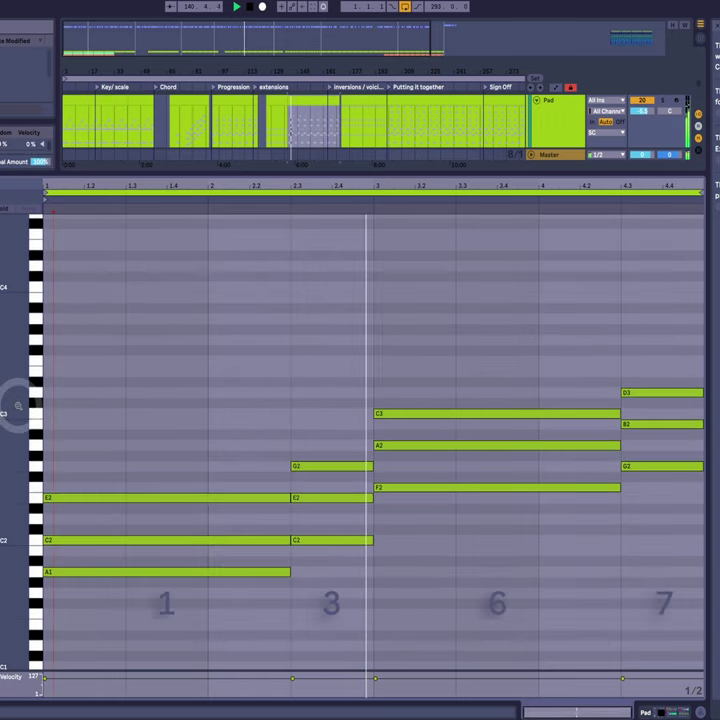
double_click(120, 468)
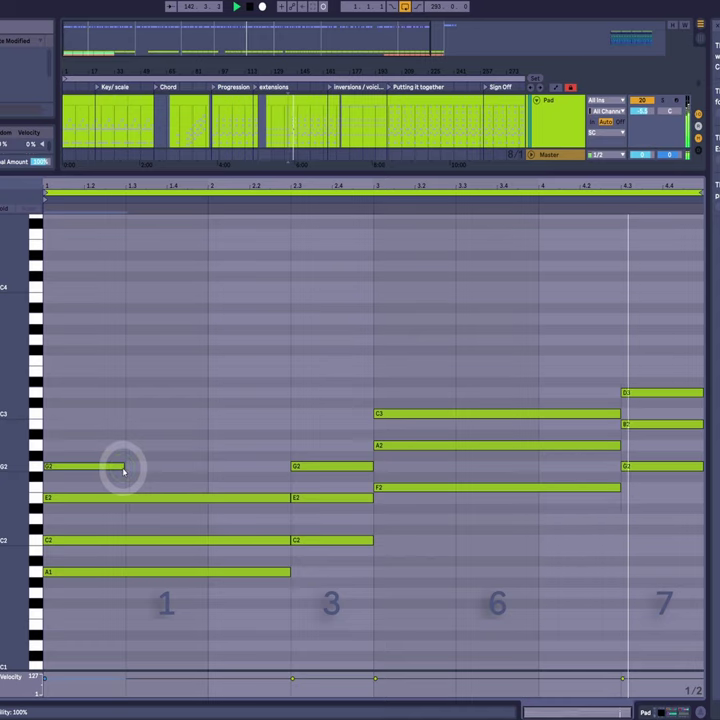
left_click_drag(122, 468, 276, 487)
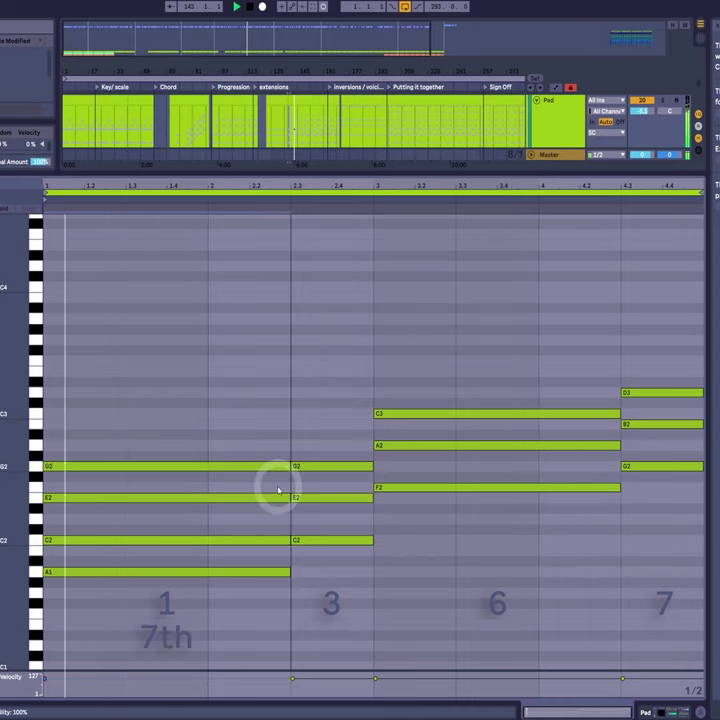
Step: Add E3 and G3 lengthened to the end of the F chord, then check the C2 notes
double_click(441, 372)
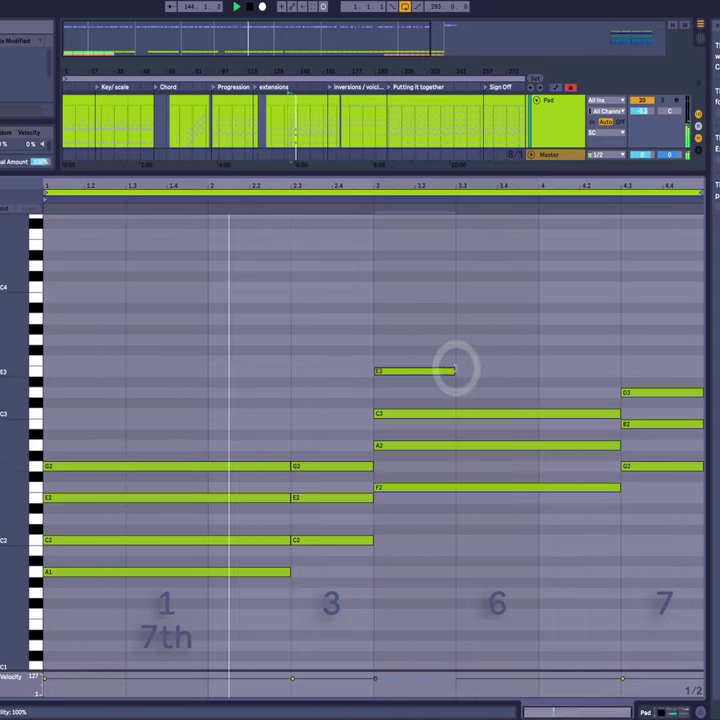
left_click_drag(456, 371, 620, 373)
double_click(436, 341)
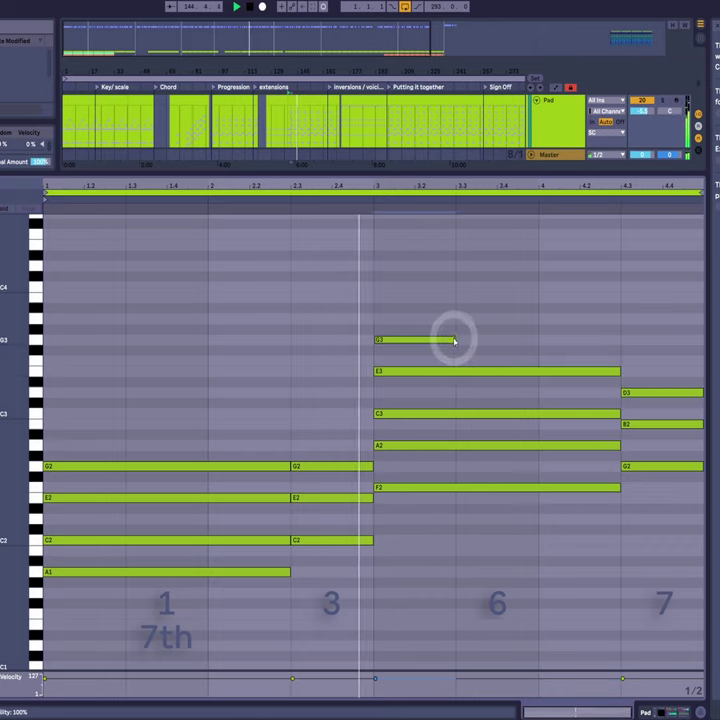
left_click_drag(454, 341, 643, 341)
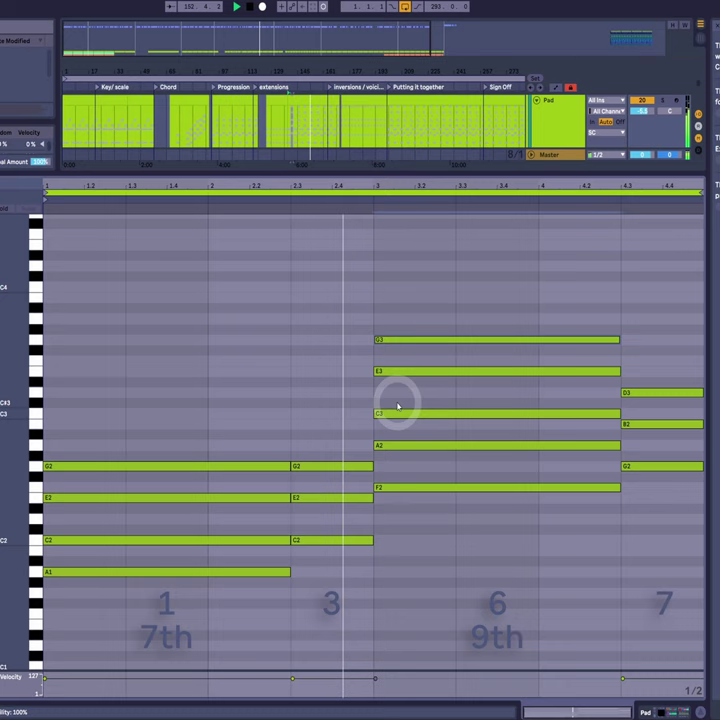
left_click_drag(158, 527, 306, 555)
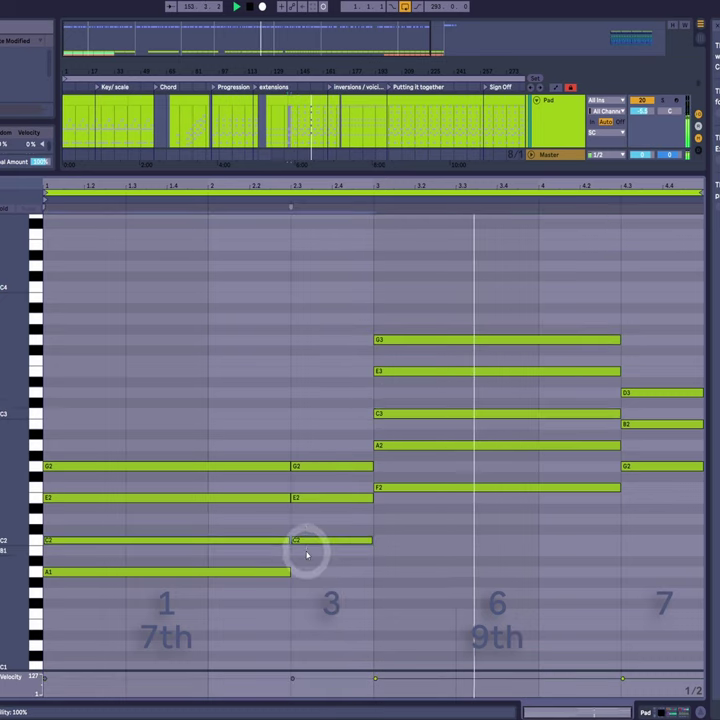
left_click(662, 447)
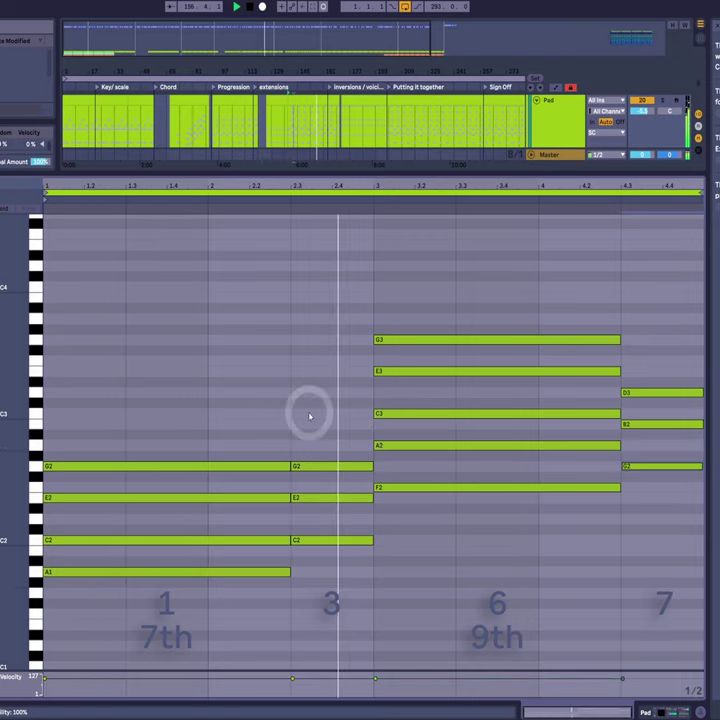
left_click(115, 103)
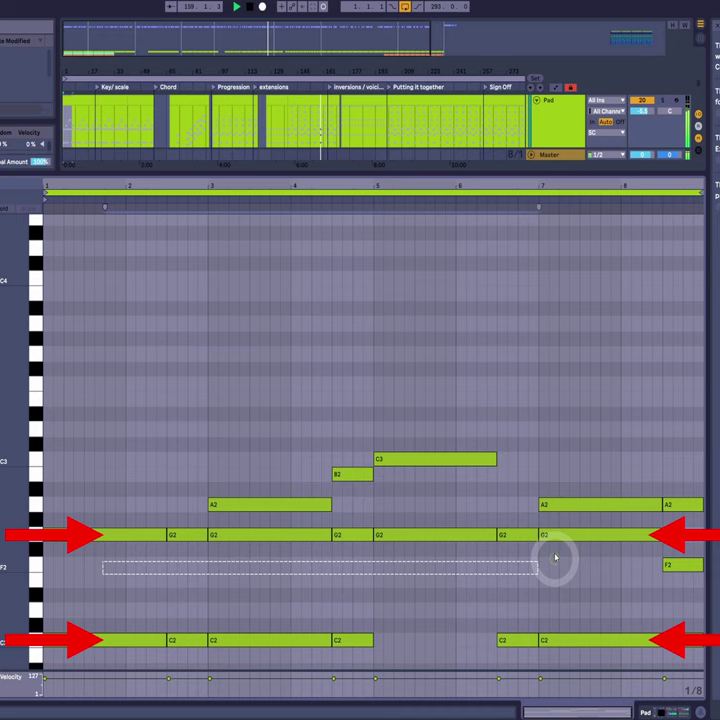
left_click_drag(555, 557, 617, 540)
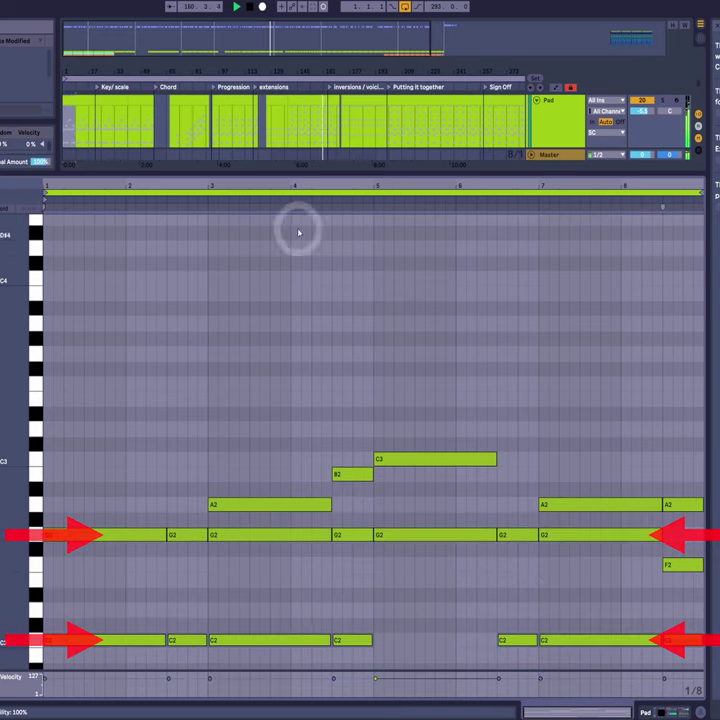
left_click(327, 101)
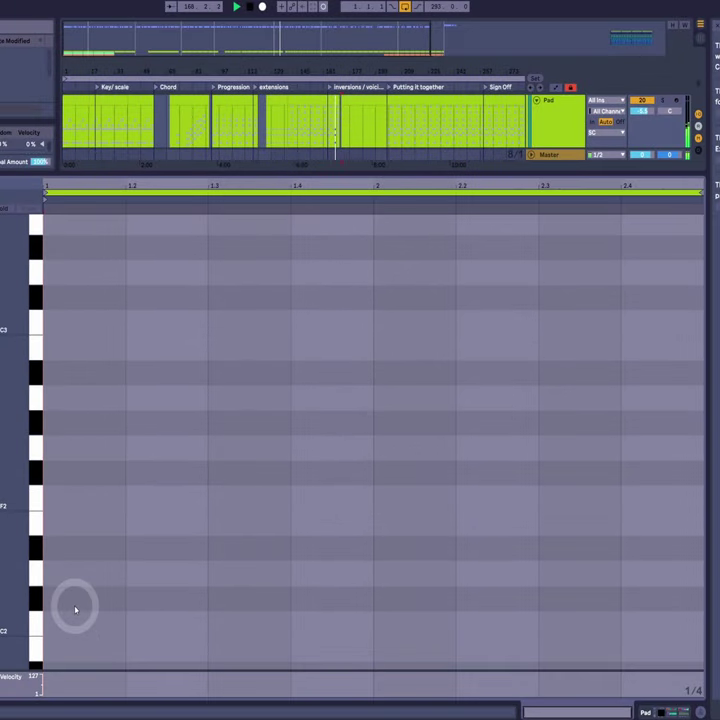
Step: Draw a one-bar A1, copy it up to C2, E2 and G2, then move A1 up to A2
scroll(75, 609, "down", 3)
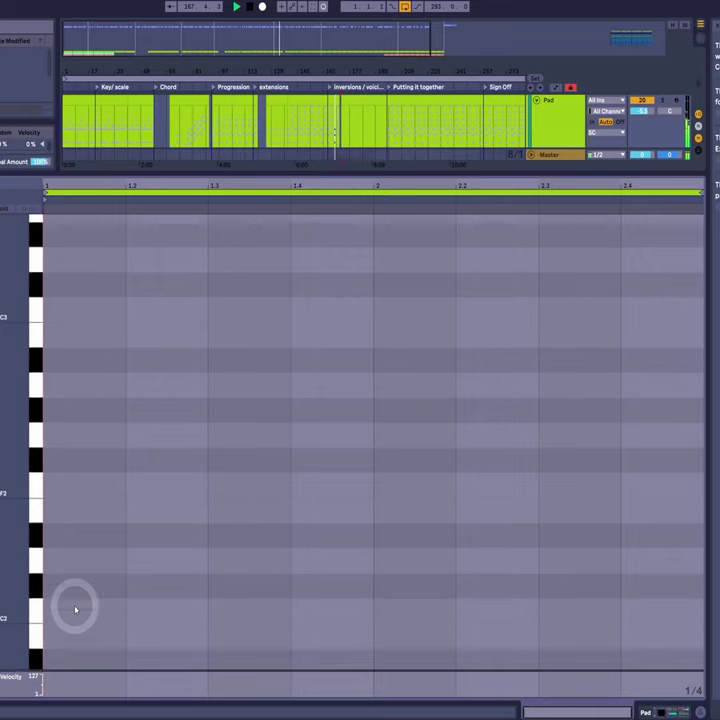
scroll(75, 609, "up", 3)
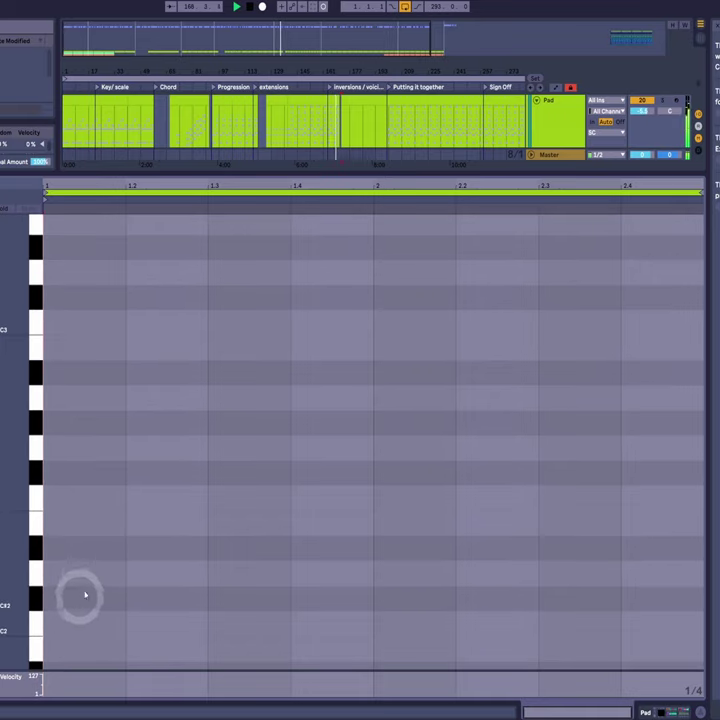
double_click(87, 578)
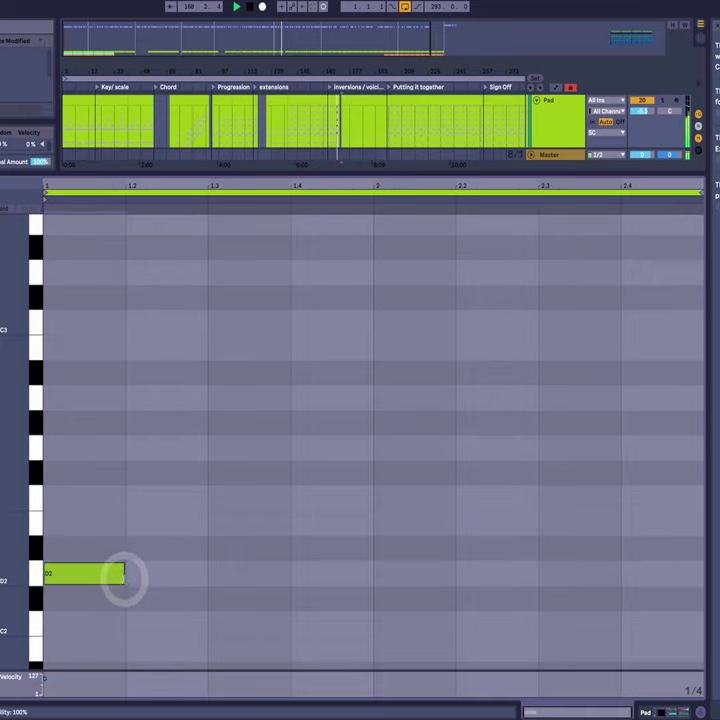
double_click(114, 578)
scroll(114, 578, "down", 5)
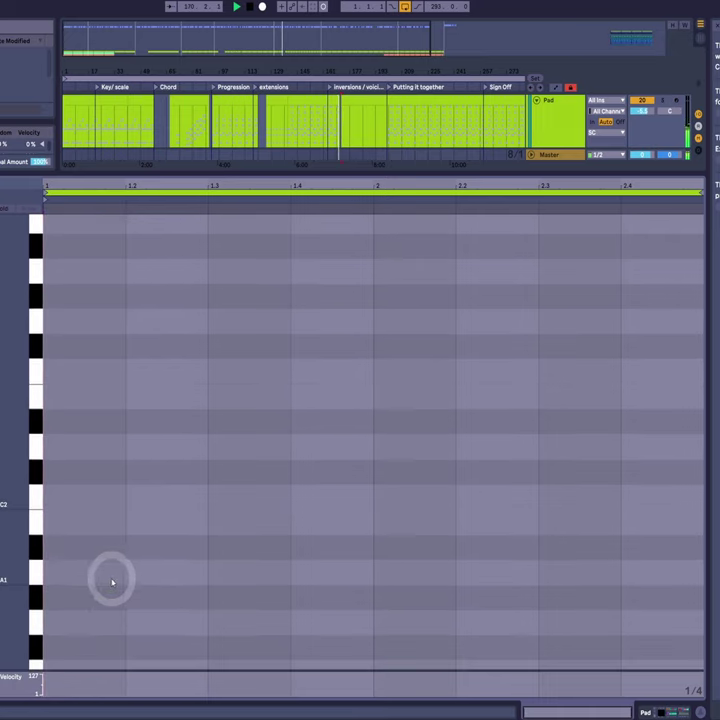
double_click(110, 578)
left_click_drag(124, 573, 389, 595)
left_click_drag(234, 579, 248, 327)
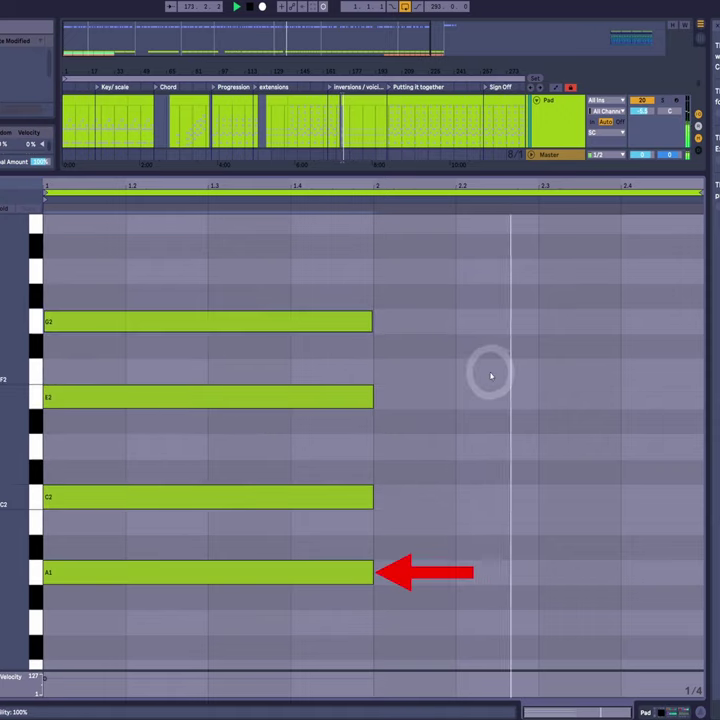
scroll(260, 575, "up", 1)
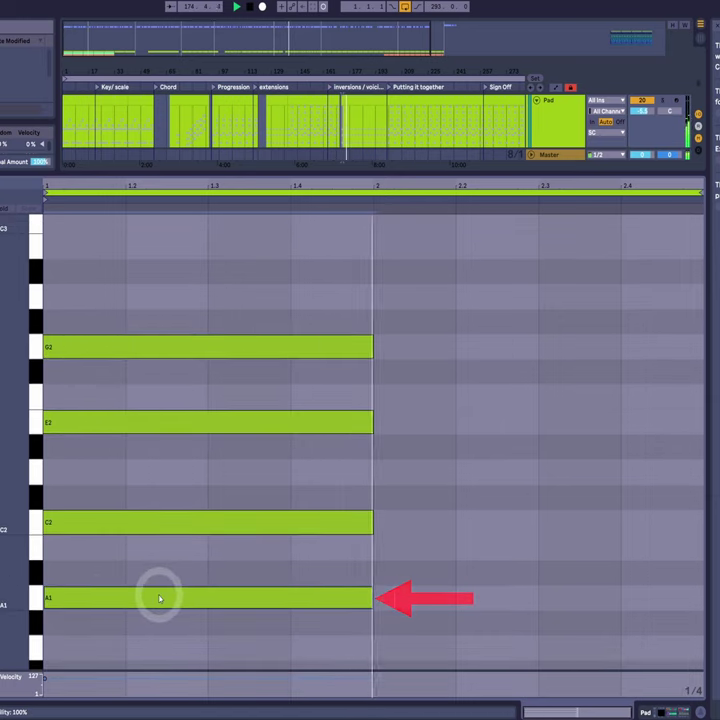
left_click_drag(159, 598, 174, 289)
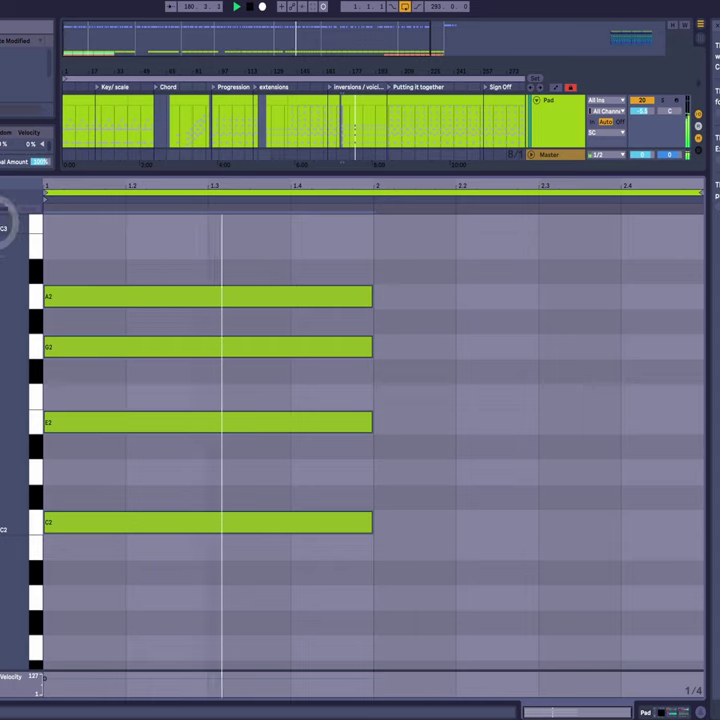
Step: Raise the C2 note to C3 and the G2 note to G3, forming an open E2–A2–C3–G3 voicing
left_click_drag(216, 450, 148, 600)
scroll(100, 535, "up", 1)
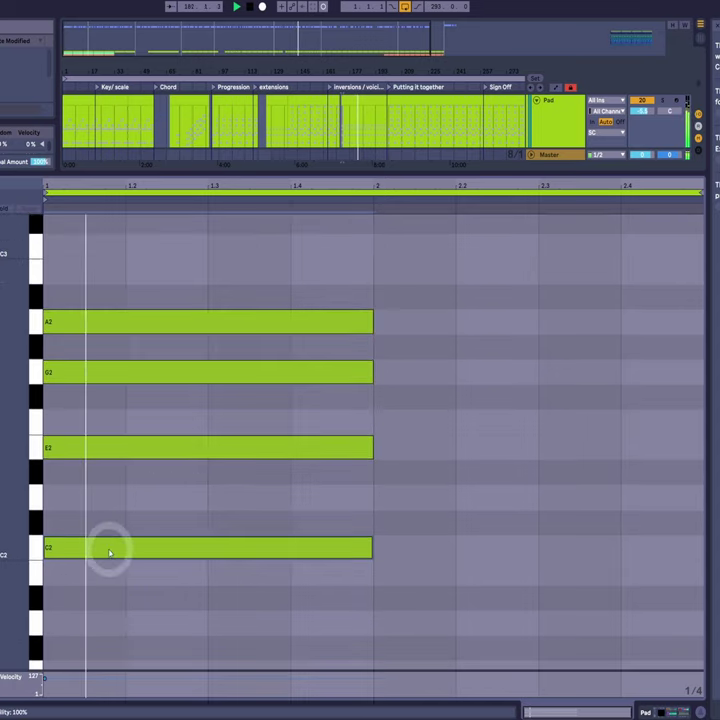
left_click_drag(110, 552, 102, 265)
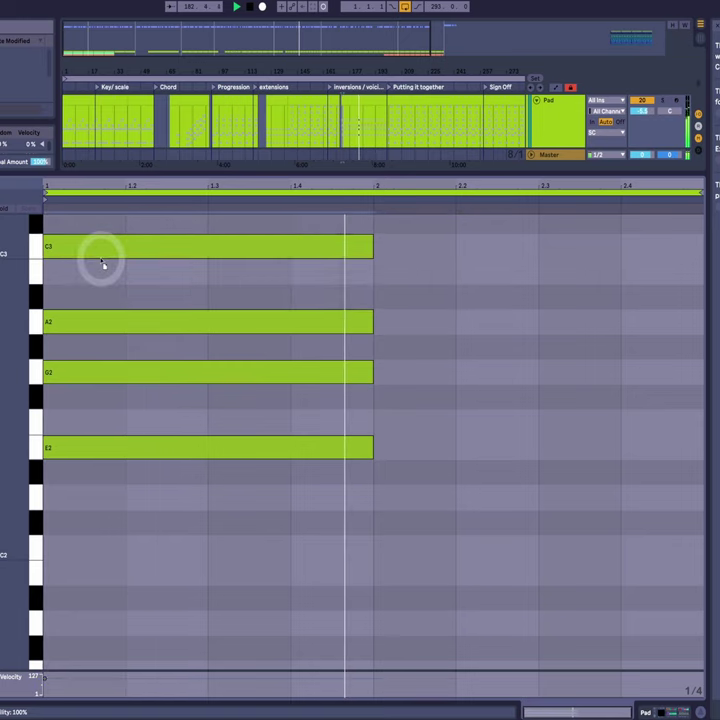
scroll(218, 550, "up", 2)
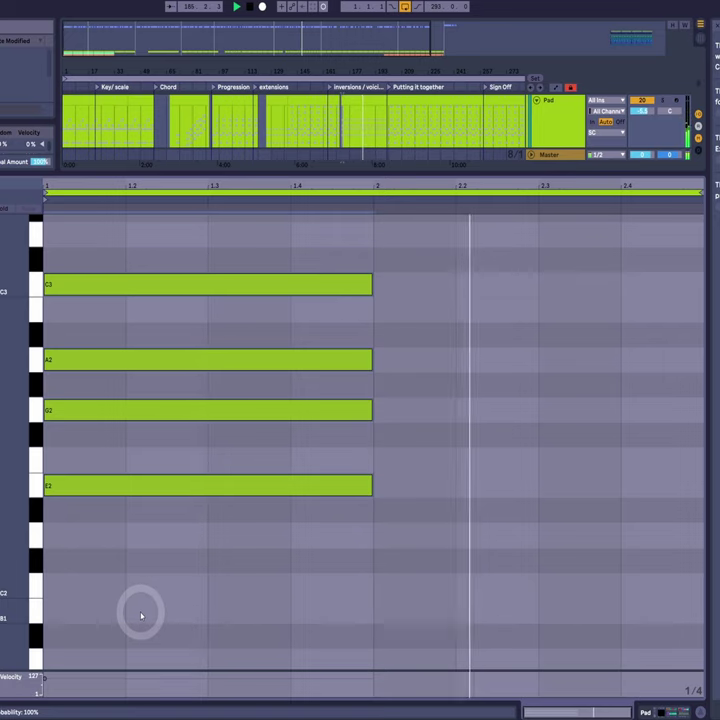
scroll(141, 615, "up", 3)
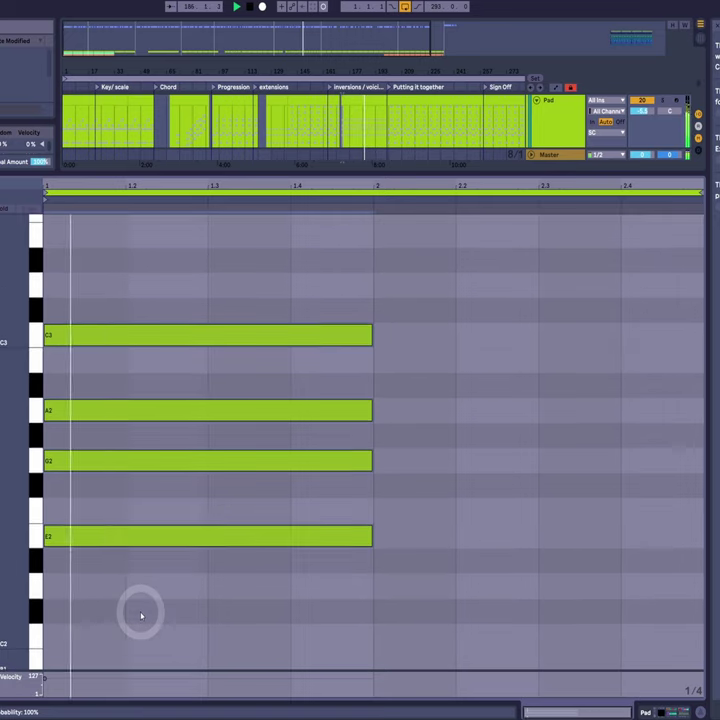
scroll(141, 615, "up", 2)
scroll(141, 615, "up", 1)
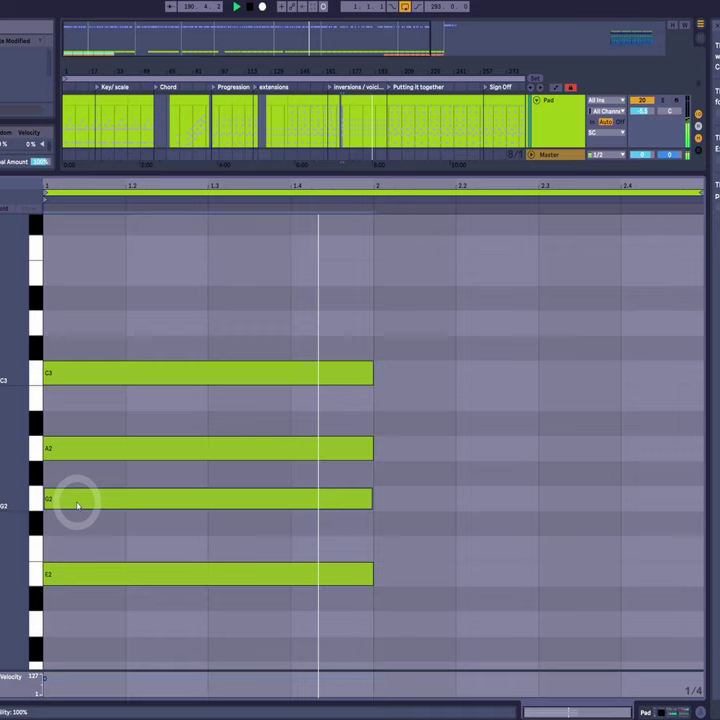
scroll(77, 508, "up", 3)
left_click_drag(56, 582, 80, 289)
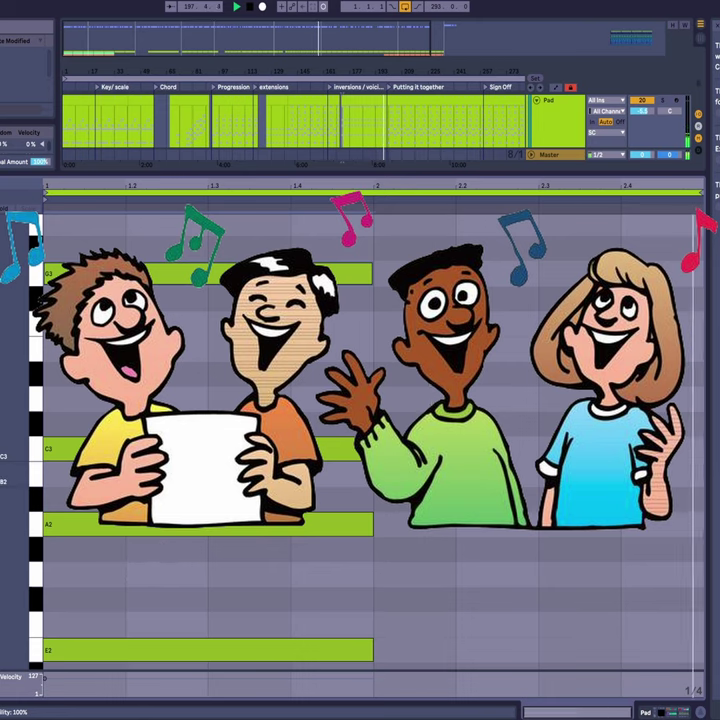
scroll(370, 440, "down", 2)
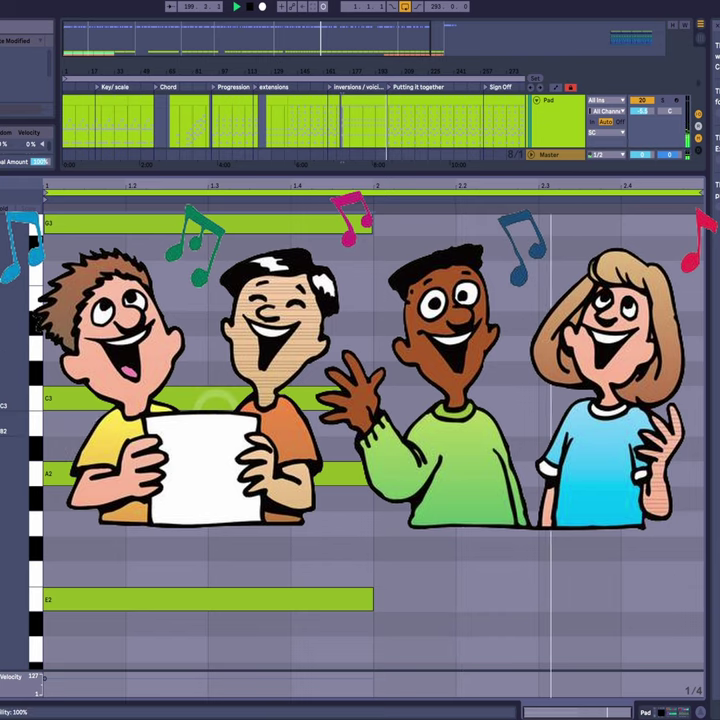
scroll(267, 315, "up", 1)
Step: In the Putting it together clip, lower every chord from bar 3 onward by one octave
left_click(413, 119)
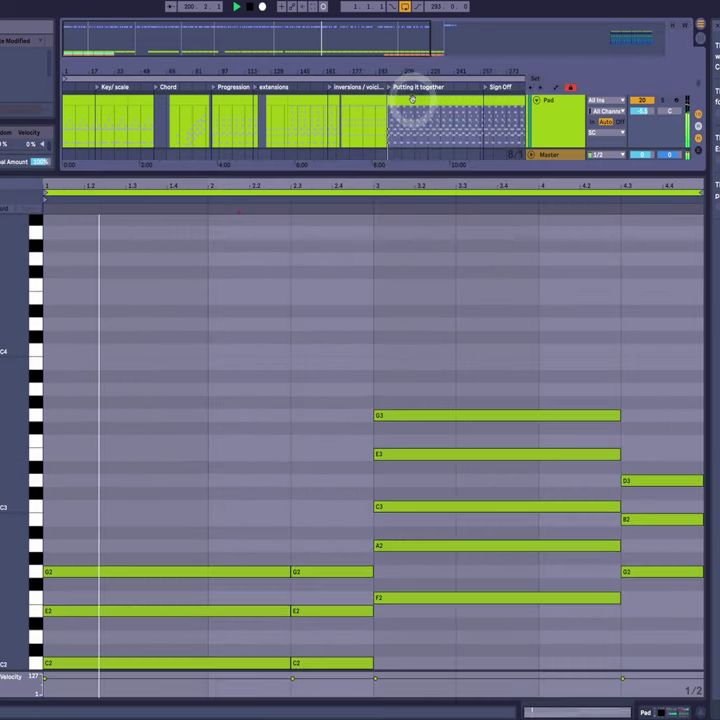
scroll(391, 431, "down", 3)
scroll(391, 432, "down", 2)
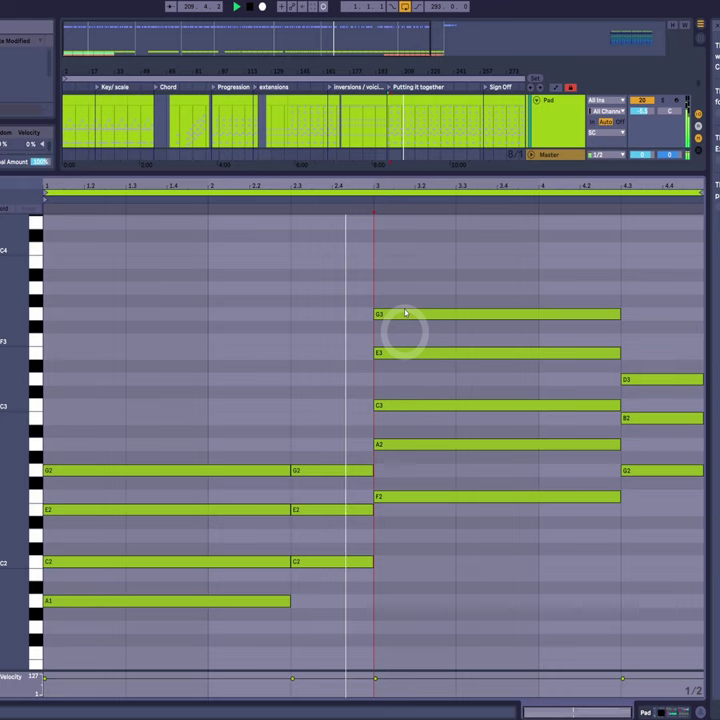
left_click_drag(451, 259, 700, 590)
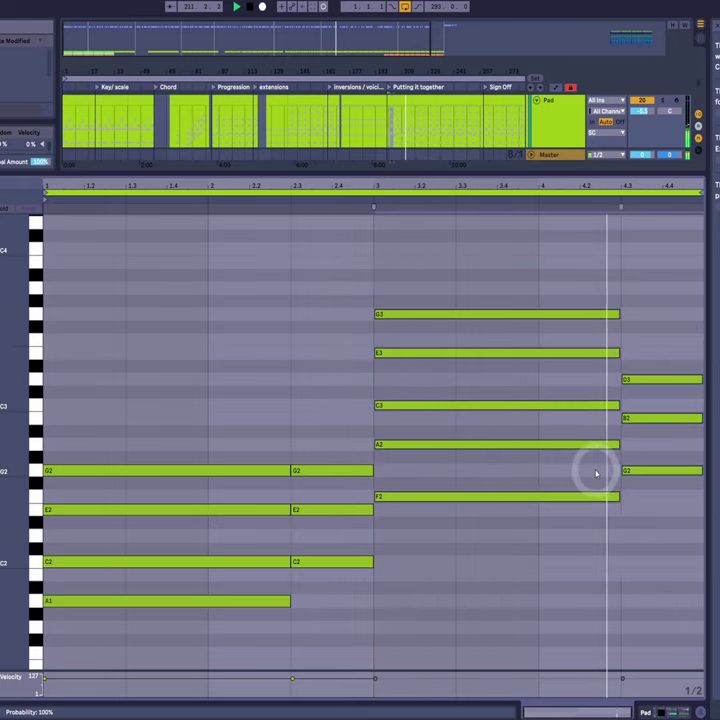
scroll(596, 473, "down", 5)
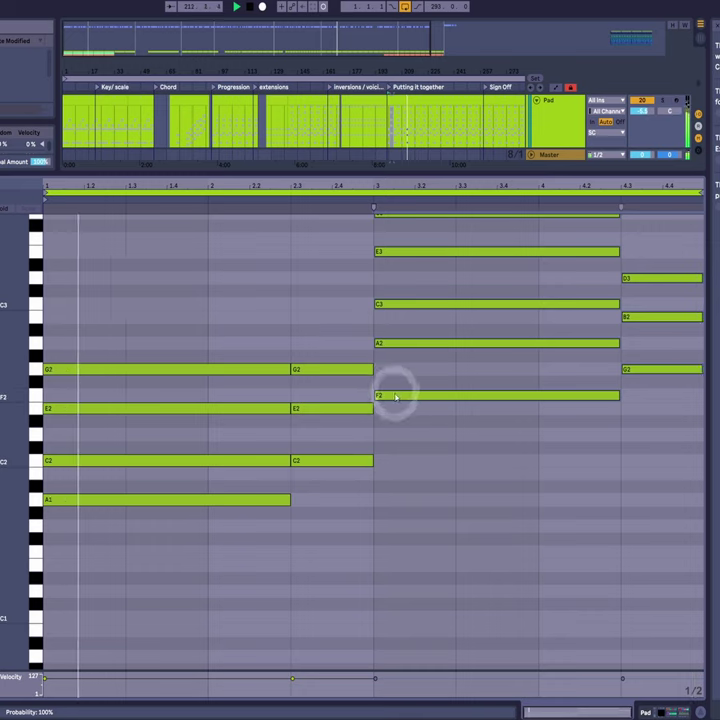
left_click_drag(395, 397, 410, 558)
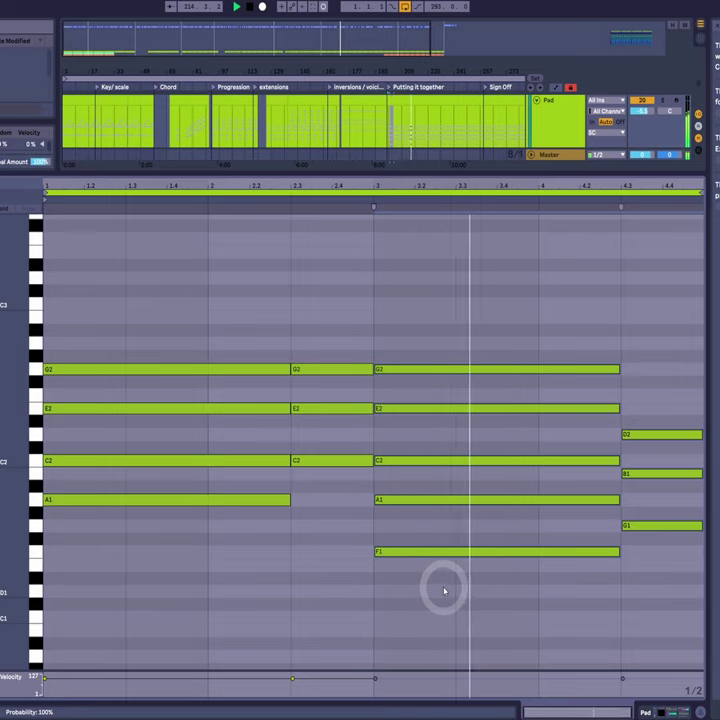
left_click_drag(131, 298, 461, 484)
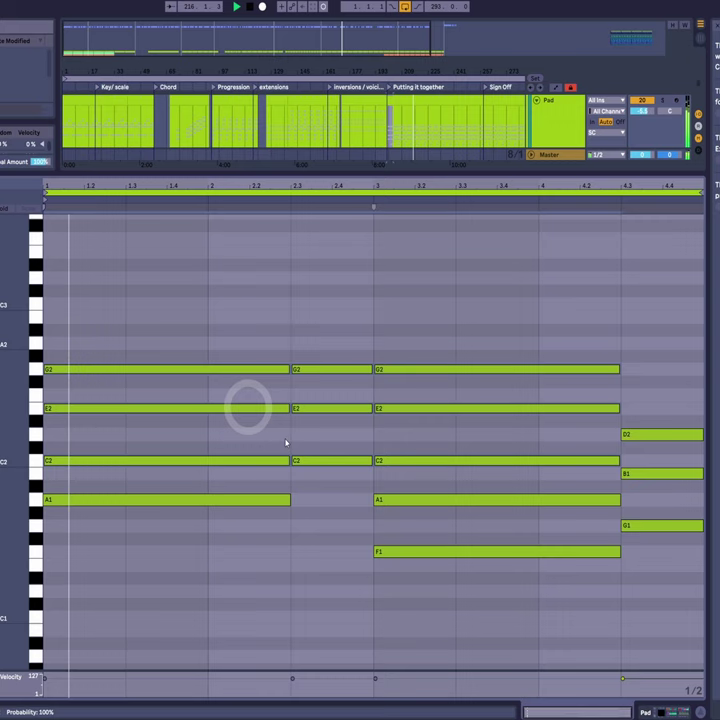
Step: Raise the bar-3 chord's A1 to A2 and the bar-4.3 B1 to B2
left_click(355, 566)
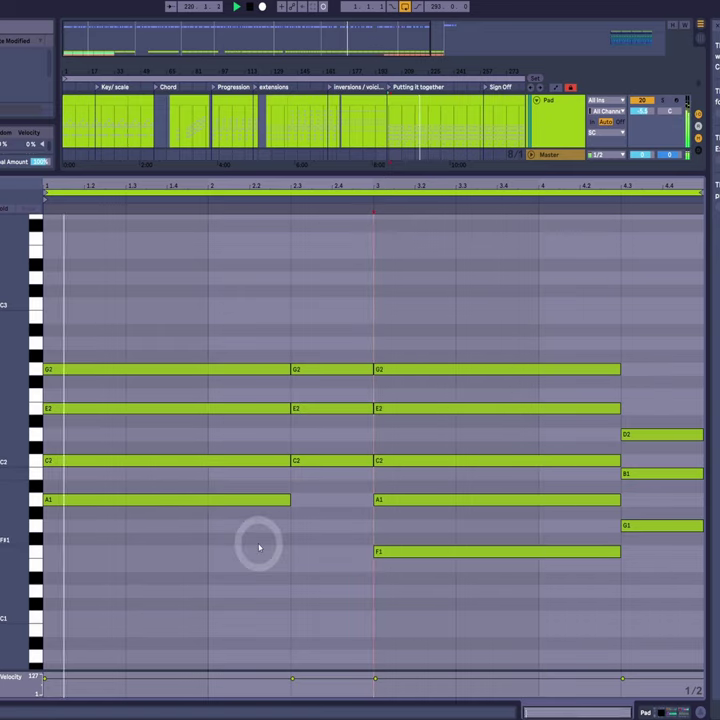
left_click_drag(469, 281, 497, 630)
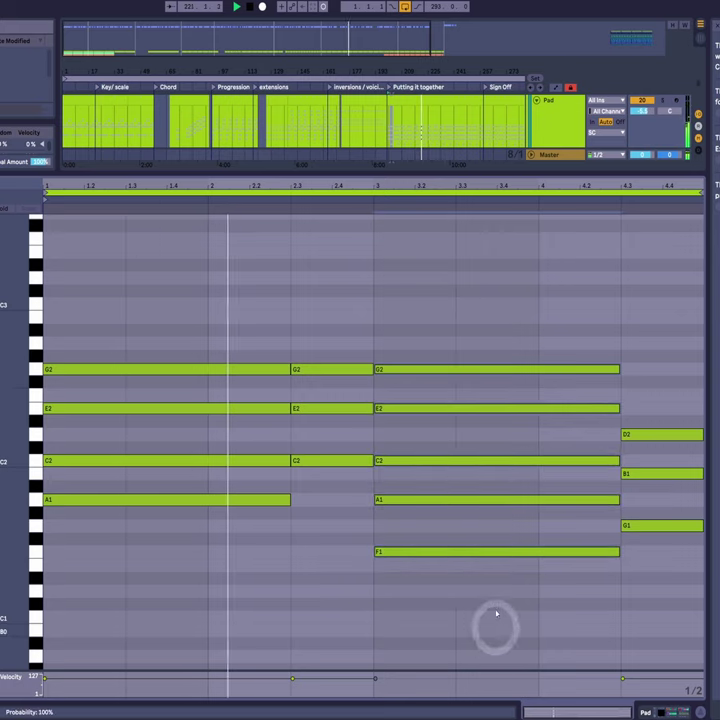
left_click(371, 580)
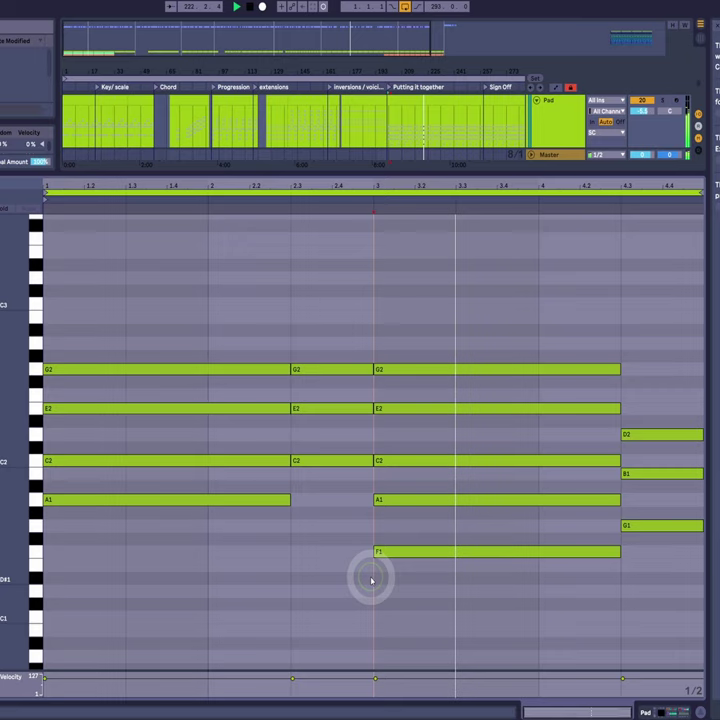
left_click(445, 505)
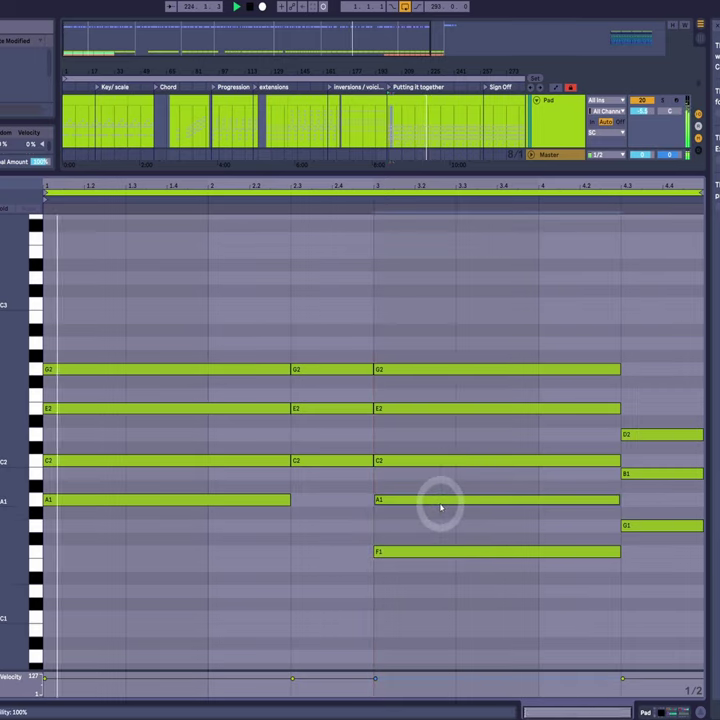
left_click_drag(440, 507, 459, 344)
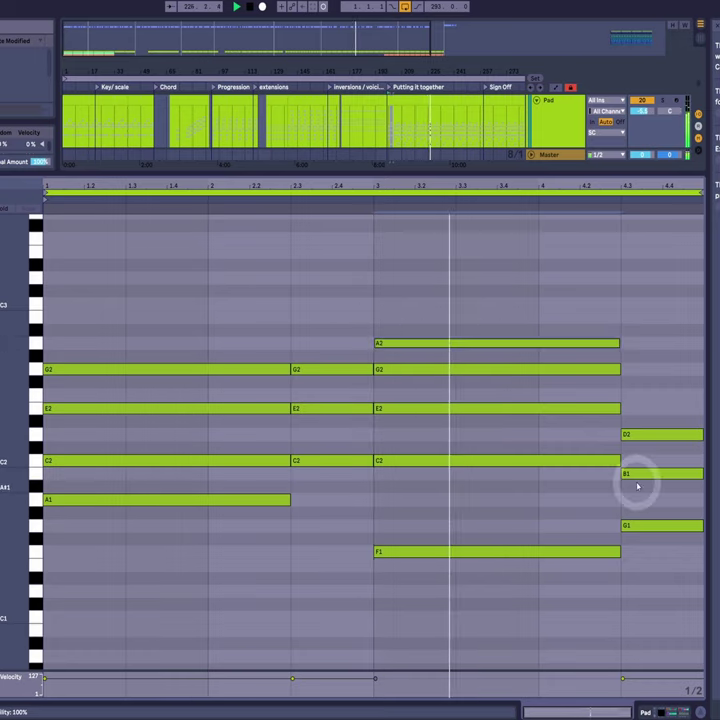
left_click_drag(636, 477, 638, 322)
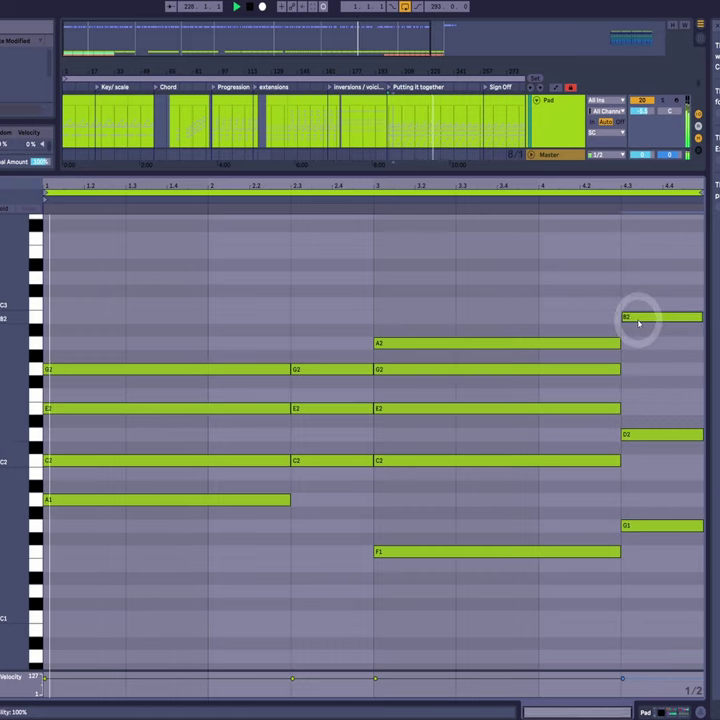
left_click_drag(423, 300, 606, 354)
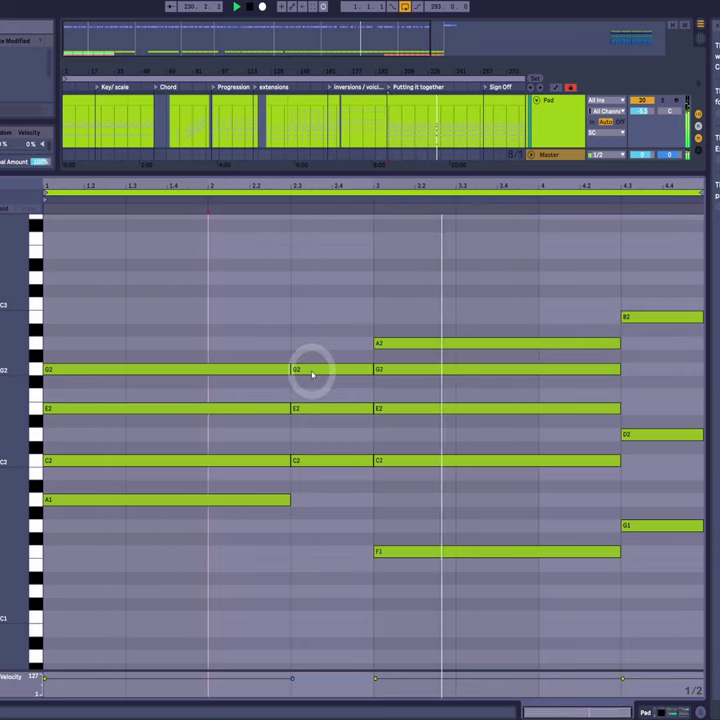
Step: Drop the short bar-2.3 E2 to E1 and delete the E2 notes from the Am7 and F chords
left_click(312, 374)
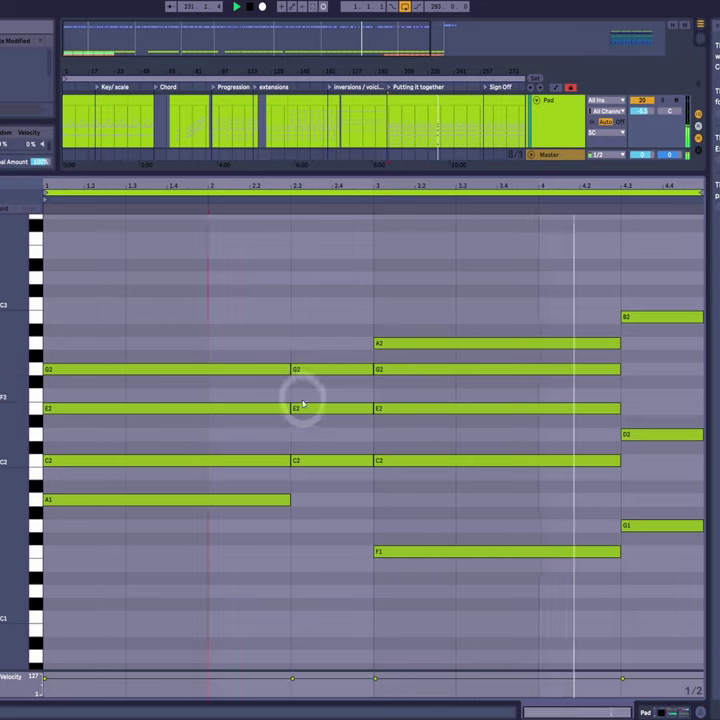
left_click_drag(305, 244, 317, 485)
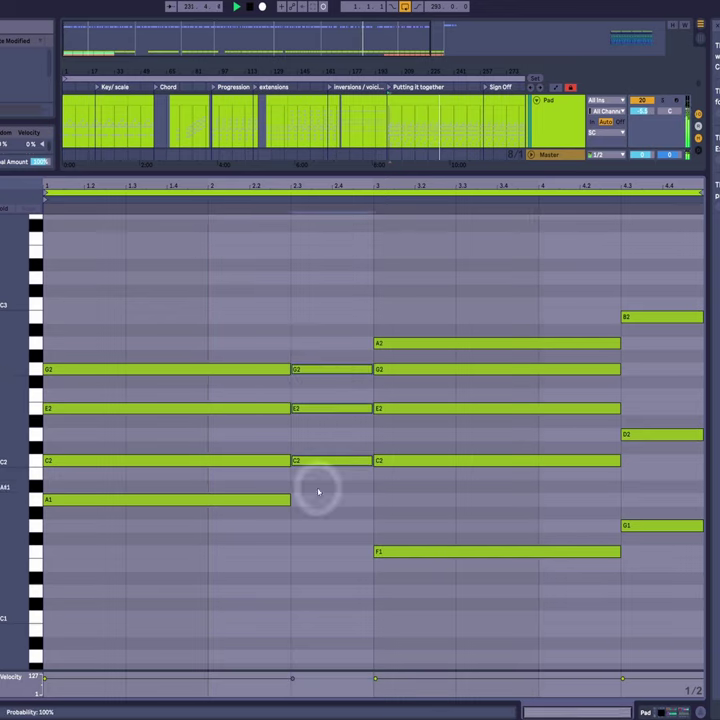
left_click(321, 410)
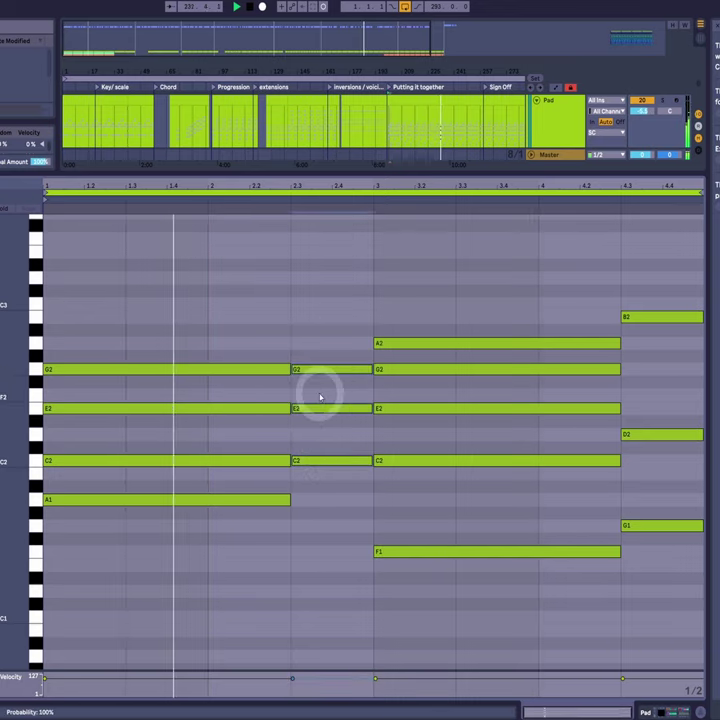
left_click_drag(321, 410, 326, 568)
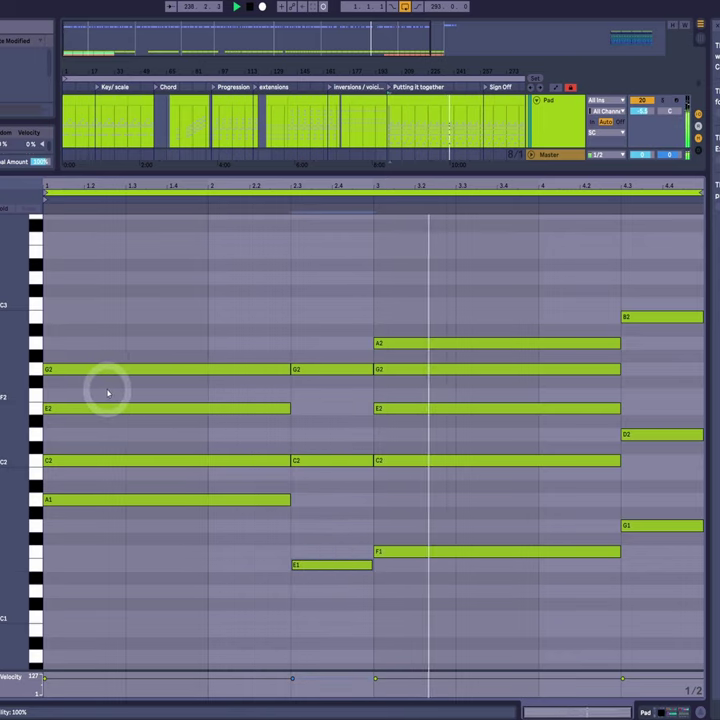
left_click_drag(106, 390, 535, 428)
key("Delete")
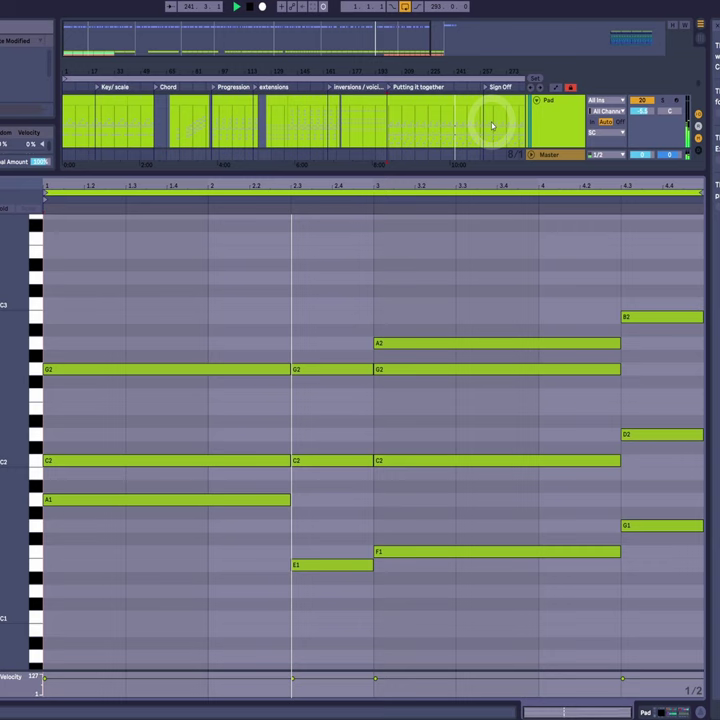
Step: Cut the low A1, E1, F1 and G1 notes from the Pad clip and paste them into the Sub clip
left_click_drag(498, 172, 492, 322)
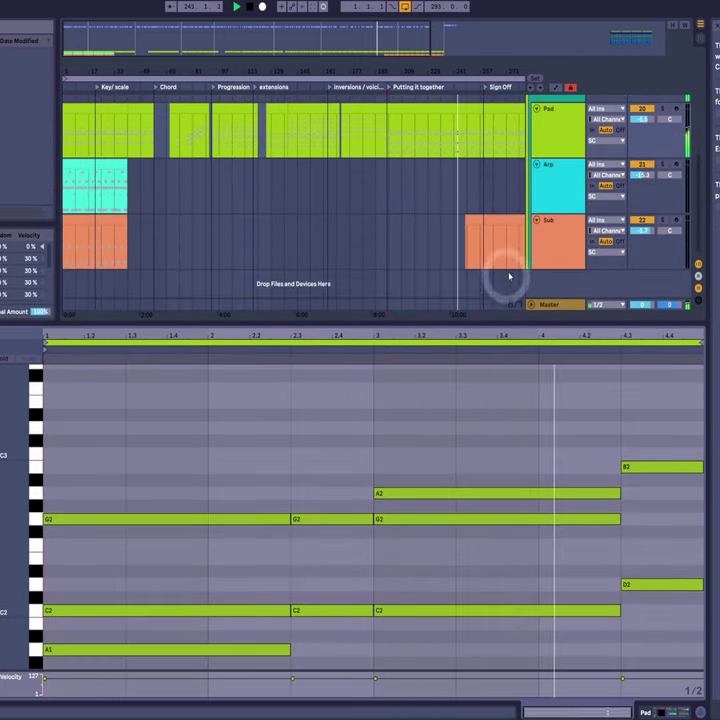
left_click_drag(487, 67, 374, 67)
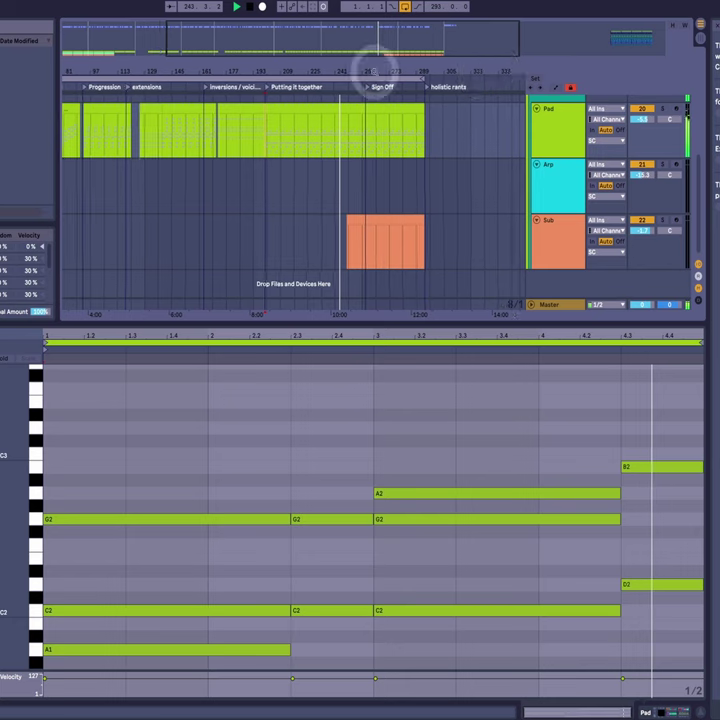
left_click(383, 218)
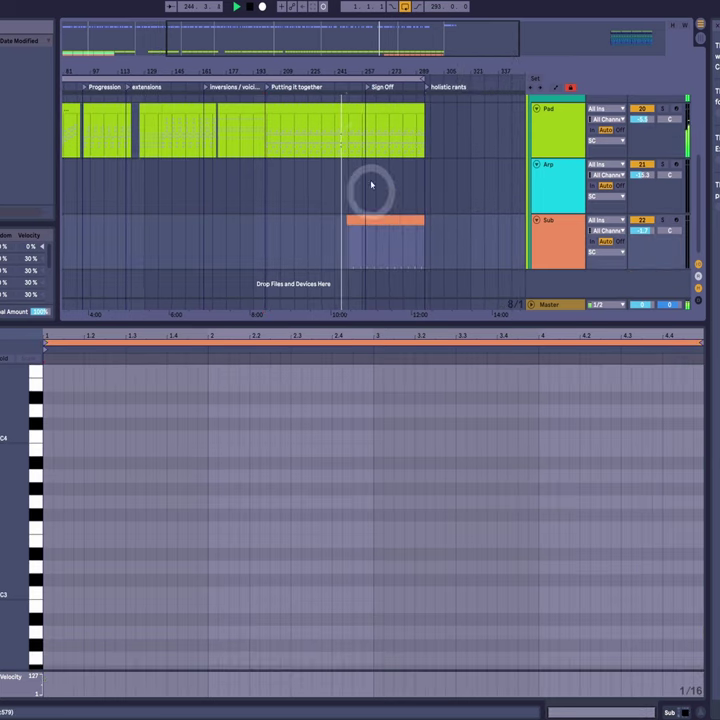
left_click(351, 111)
scroll(310, 463, "down", 5)
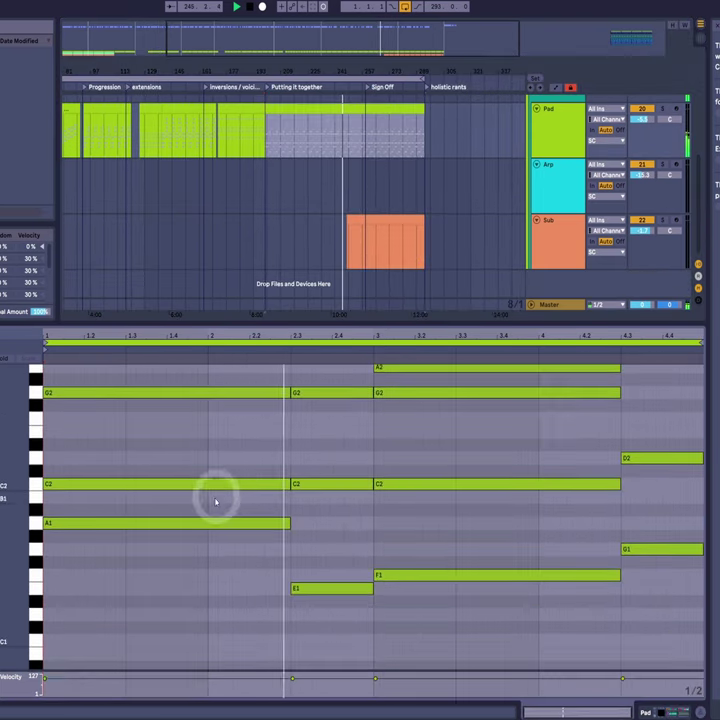
left_click_drag(215, 500, 690, 640)
key("Delete")
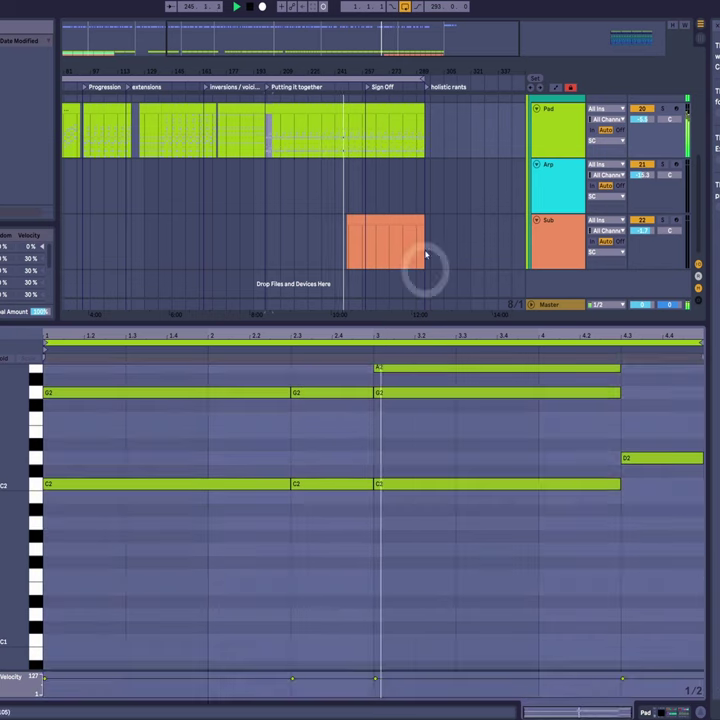
left_click(375, 218)
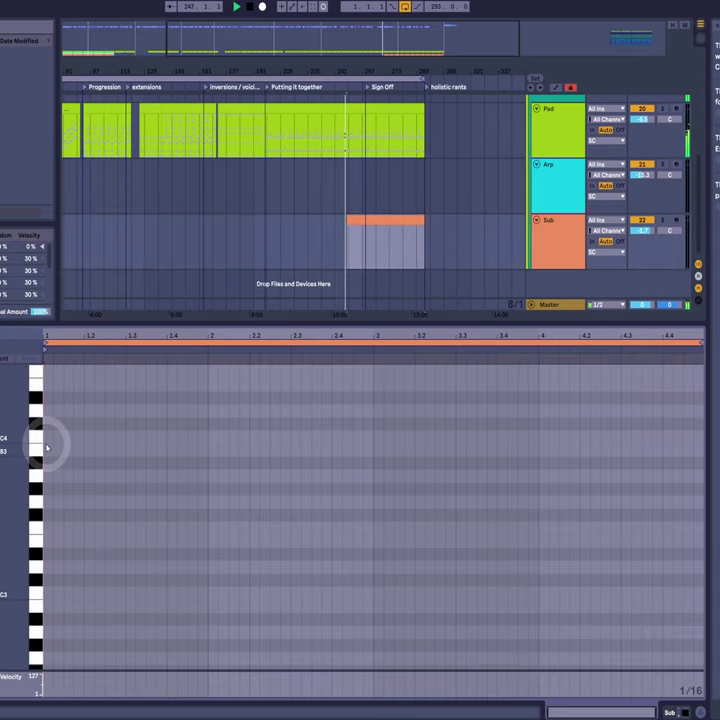
key("ctrl+v")
scroll(290, 432, "down", 3)
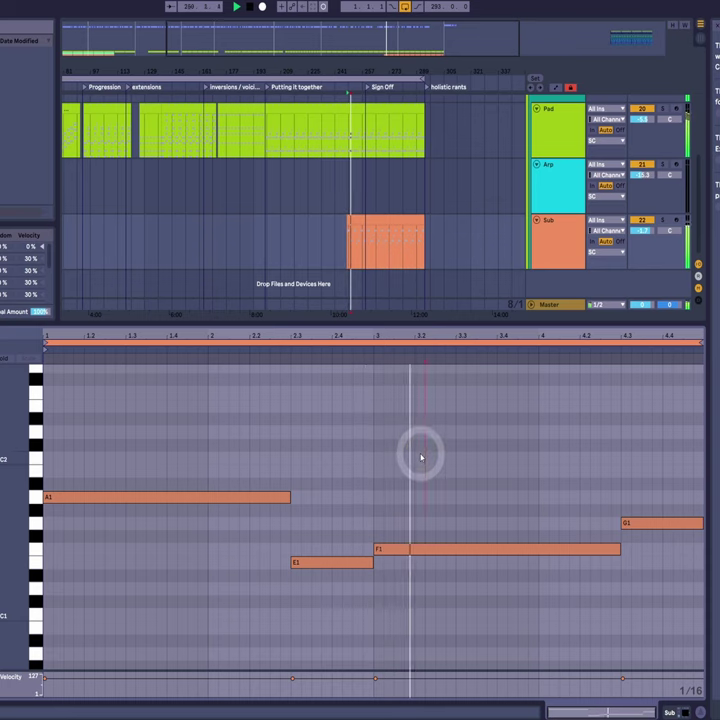
left_click(542, 258)
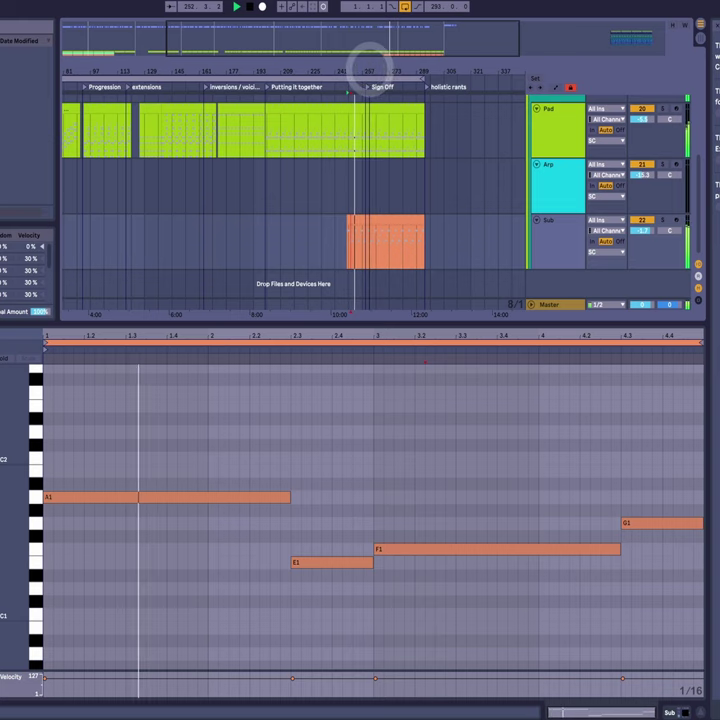
Step: Zoom in on the Sign Off section and mark a time range in the Pad lane
left_click_drag(368, 62, 300, 148)
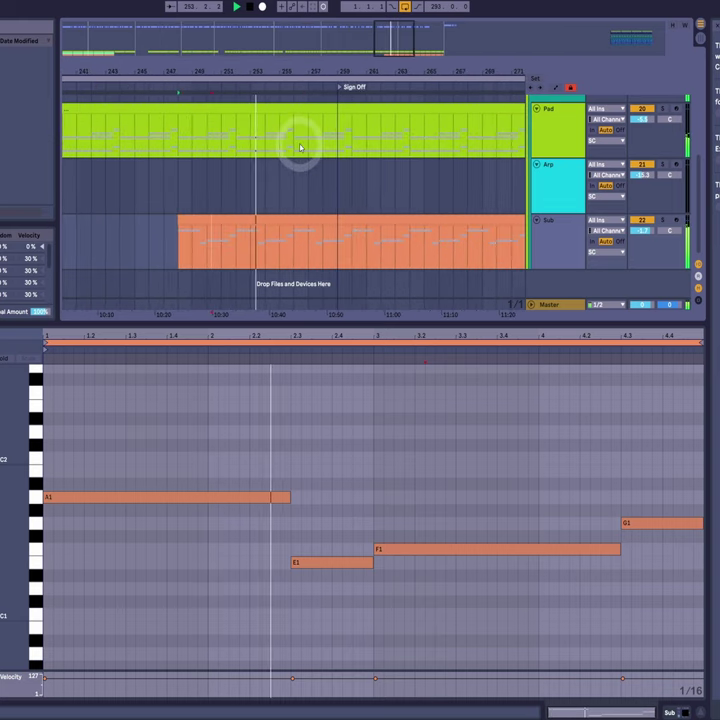
left_click(300, 142)
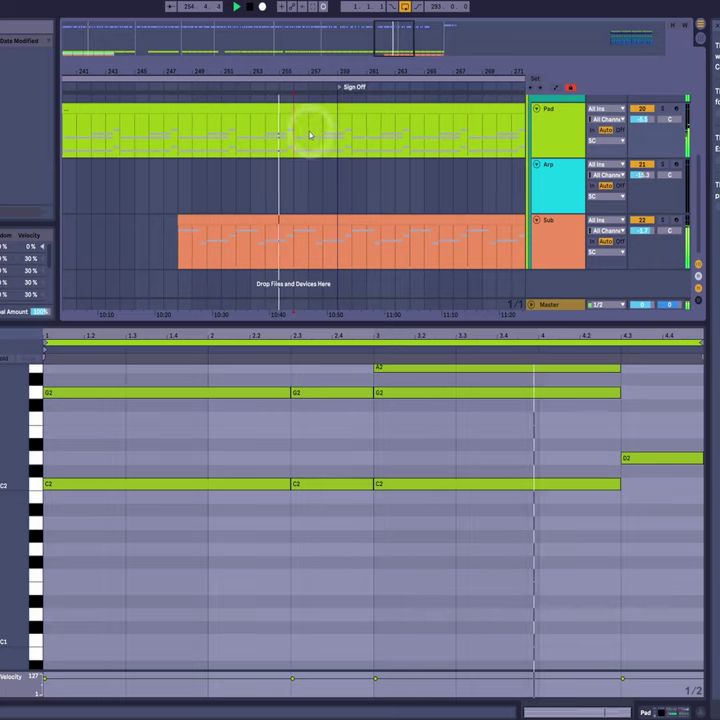
left_click_drag(295, 134, 405, 202)
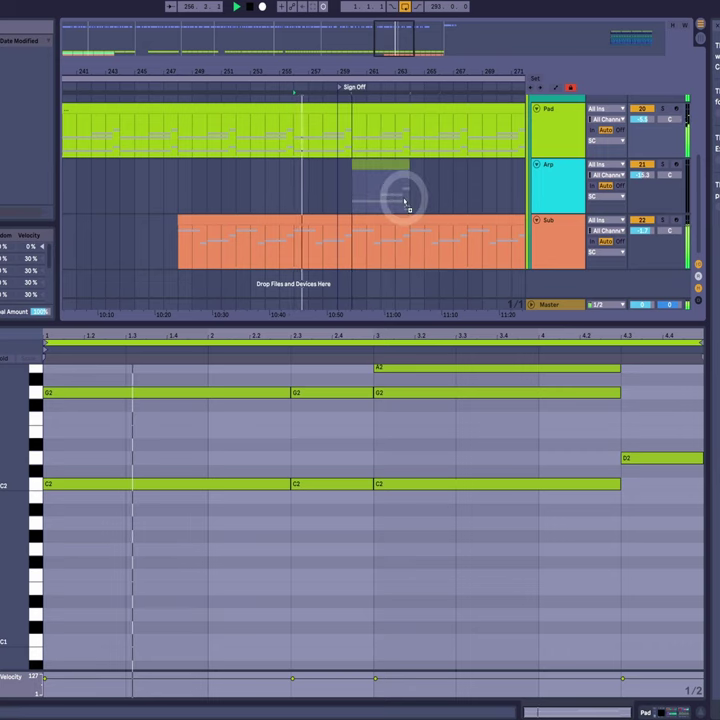
left_click_drag(394, 69, 394, 62)
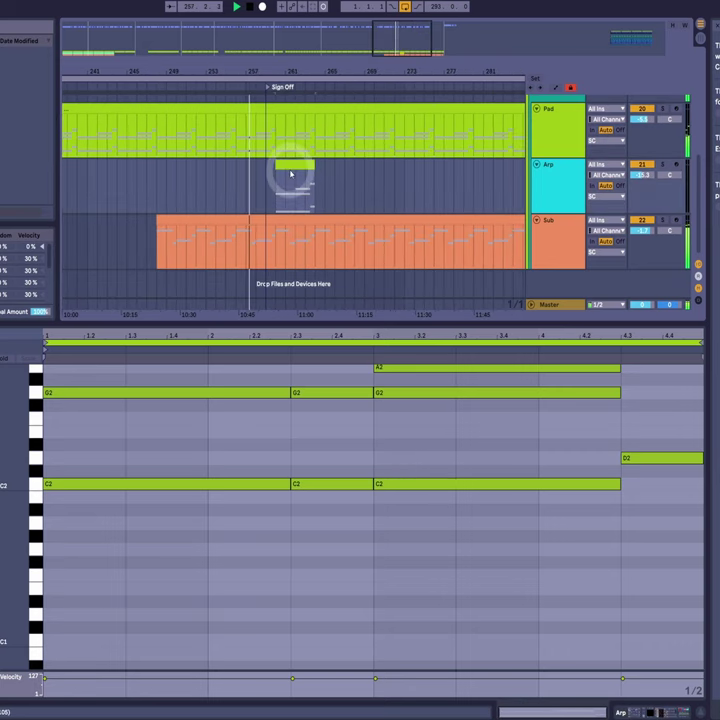
Step: Move the Arp clip under Sign Off and stretch it to end with the Pad clip
left_click_drag(292, 163, 252, 167)
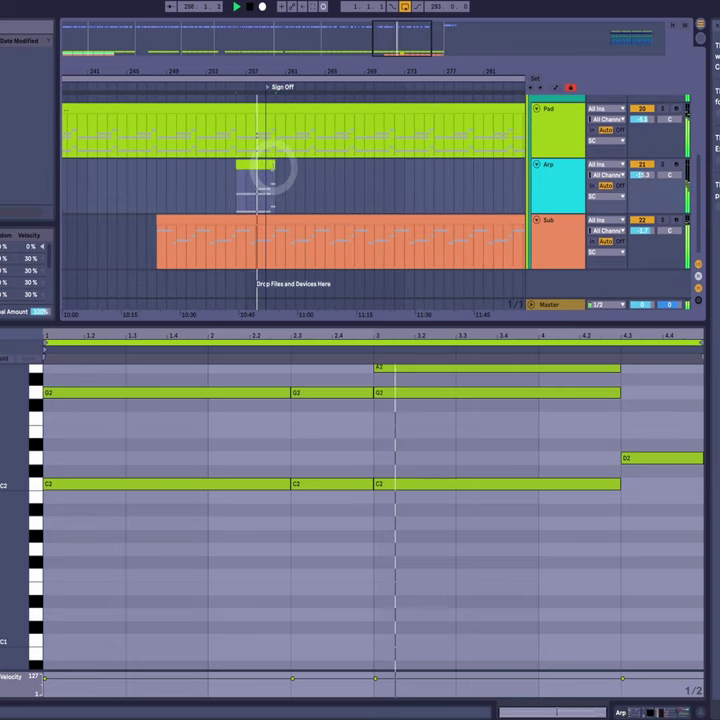
left_click_drag(390, 72, 390, 69)
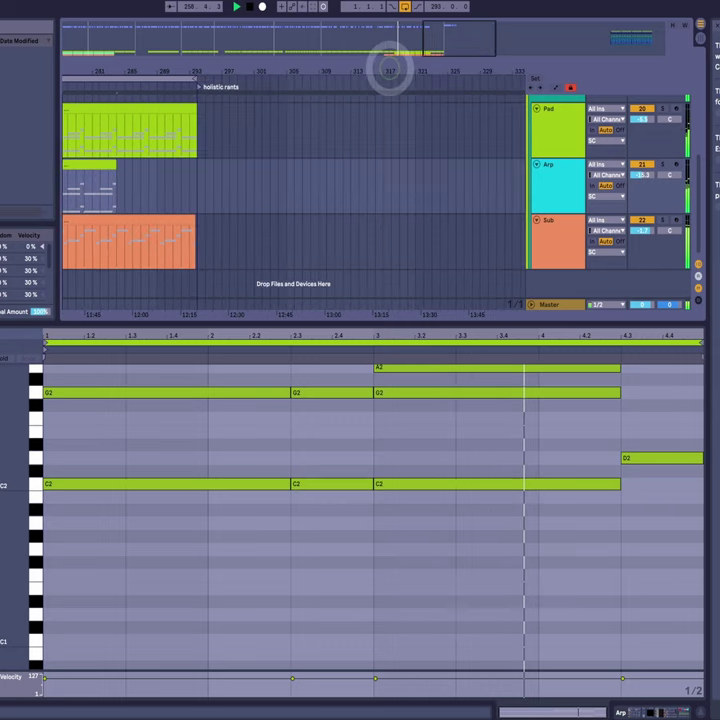
left_click_drag(113, 166, 184, 169)
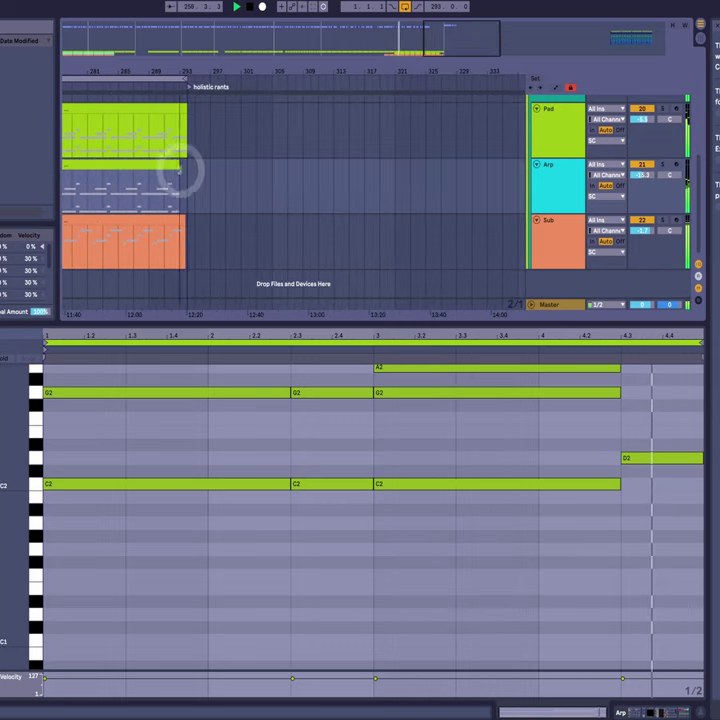
left_click_drag(156, 68, 156, 64)
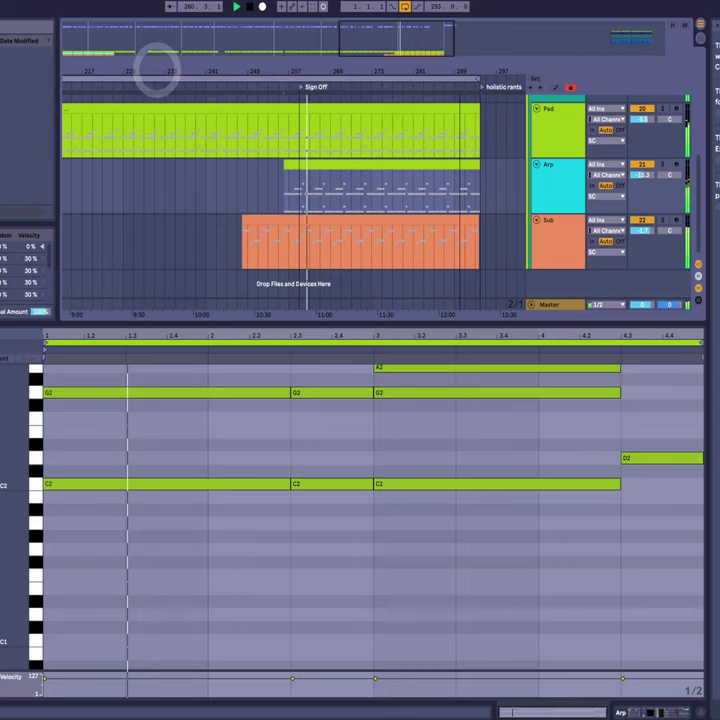
left_click(406, 445)
scroll(406, 445, "up", 3)
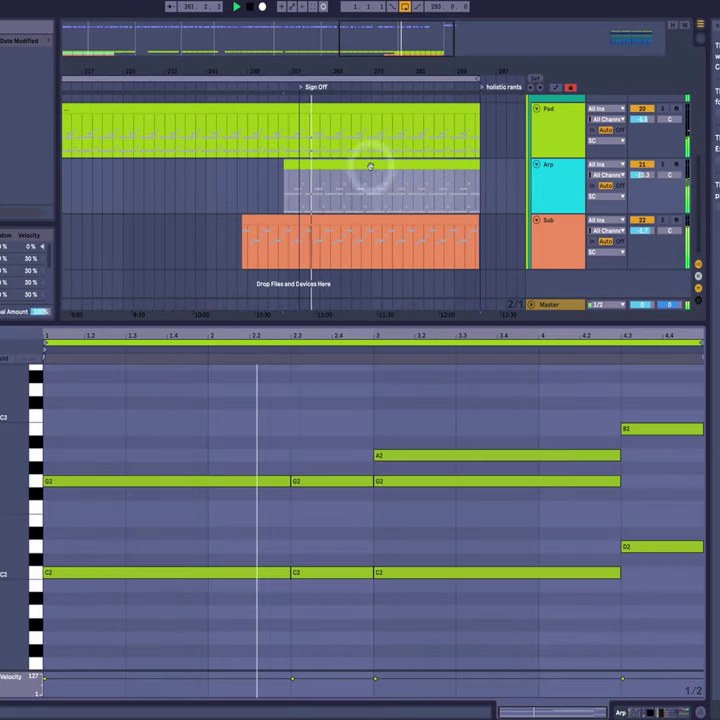
scroll(390, 242, "up", 1)
scroll(390, 242, "down", 1)
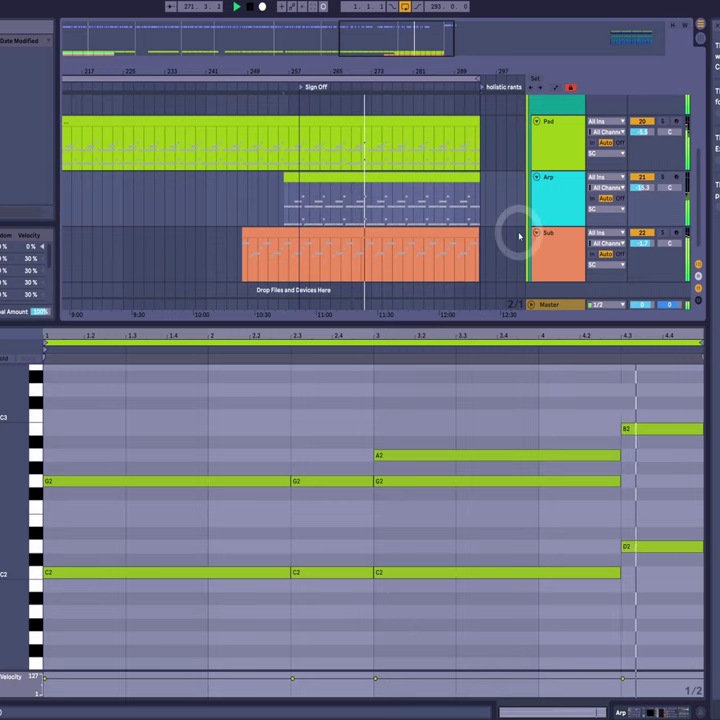
Step: Zoom out to show the whole song and deselect the current clip
scroll(500, 225, "up", 10)
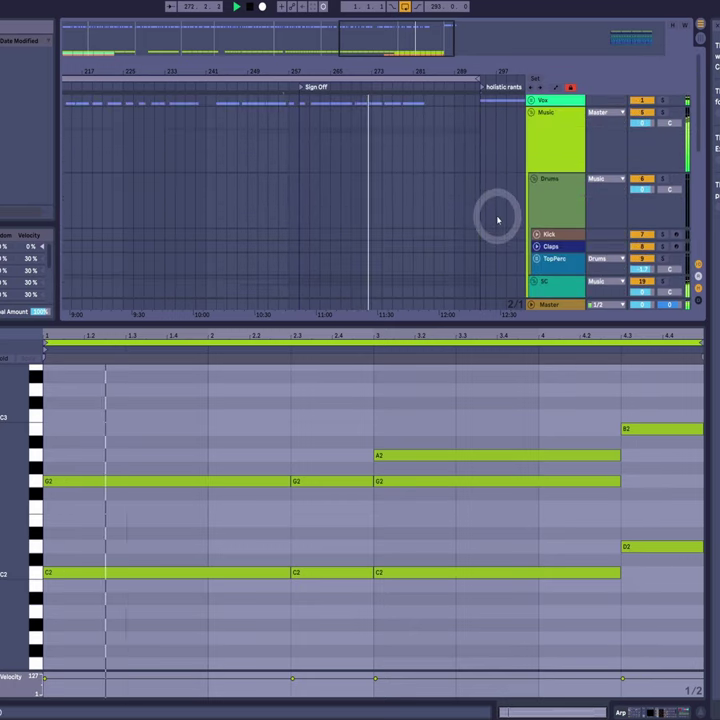
scroll(497, 215, "down", 8)
left_click_drag(431, 48, 458, 73)
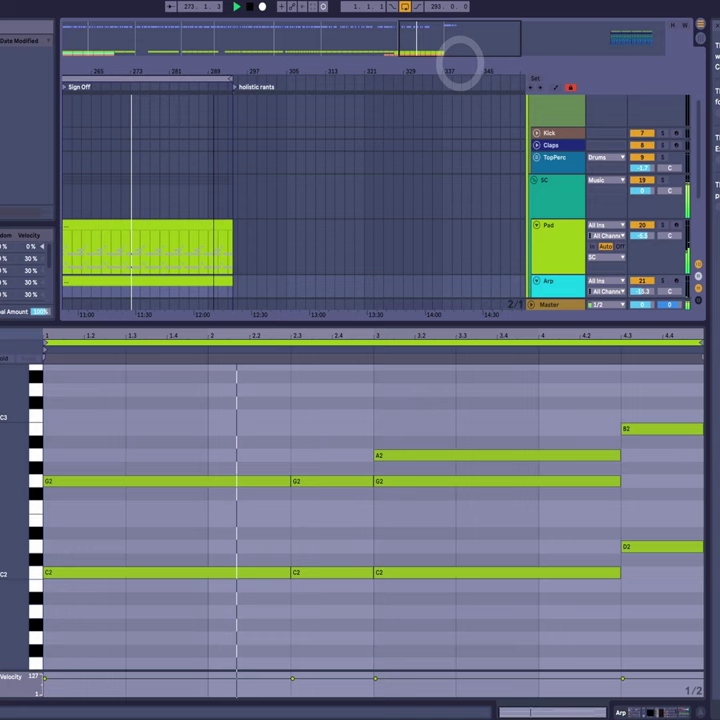
scroll(458, 225, "up", 5)
scroll(460, 230, "down", 8)
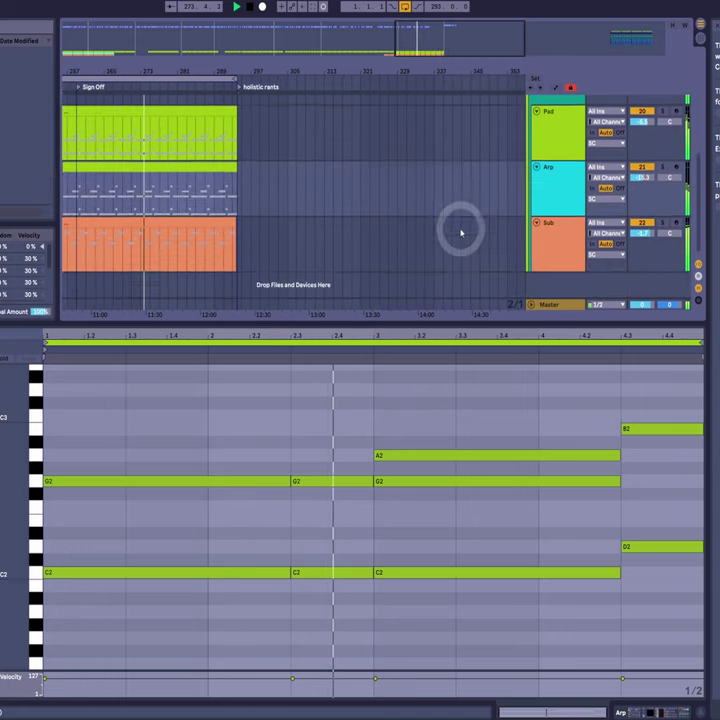
double_click(442, 67)
scroll(477, 178, "up", 5)
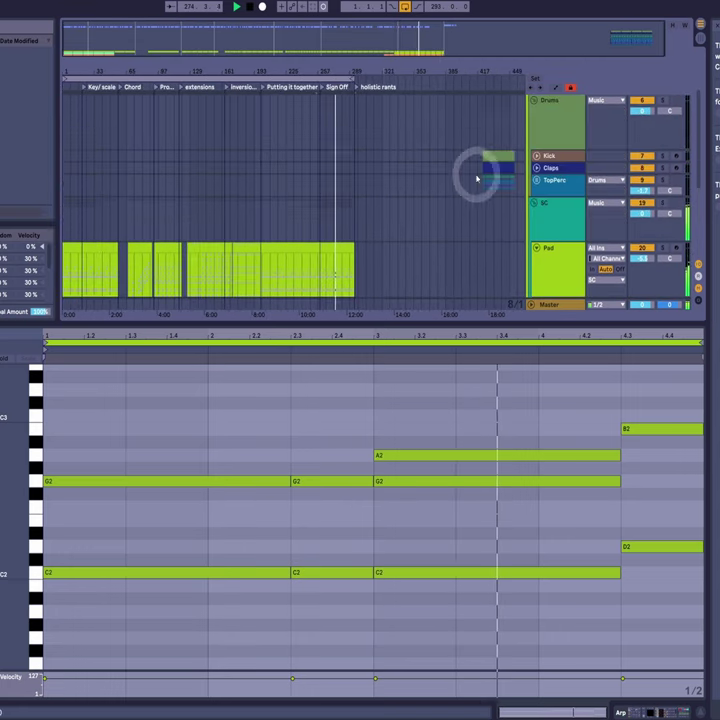
left_click(476, 158)
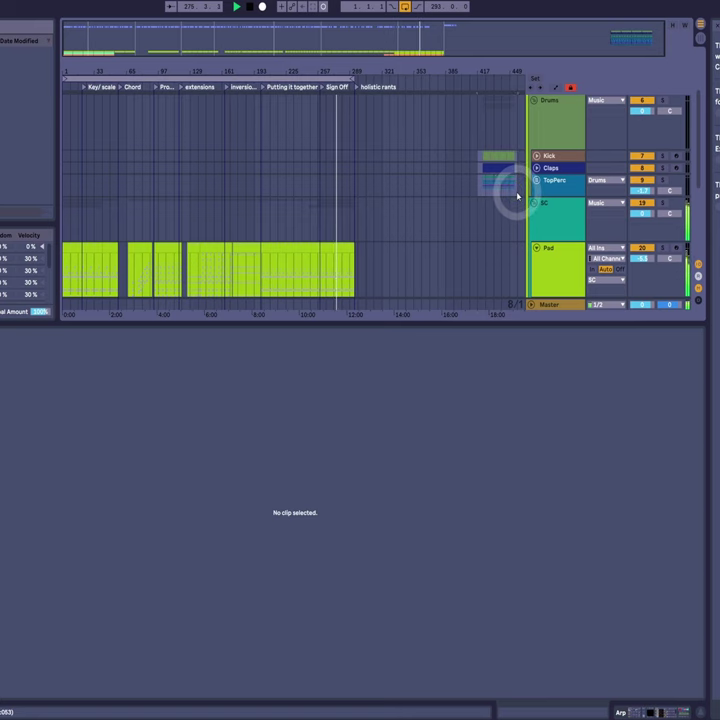
Step: Select the Kick, Claps and TopPerc drum clips spanning bars 423–453
left_click(501, 130)
left_click_drag(491, 78, 368, 123)
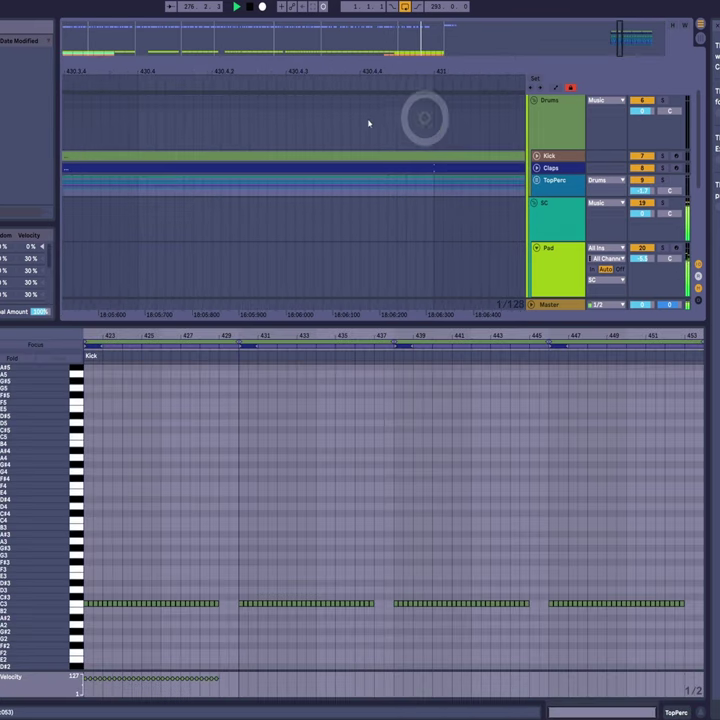
left_click_drag(345, 68, 240, 66)
left_click(294, 104)
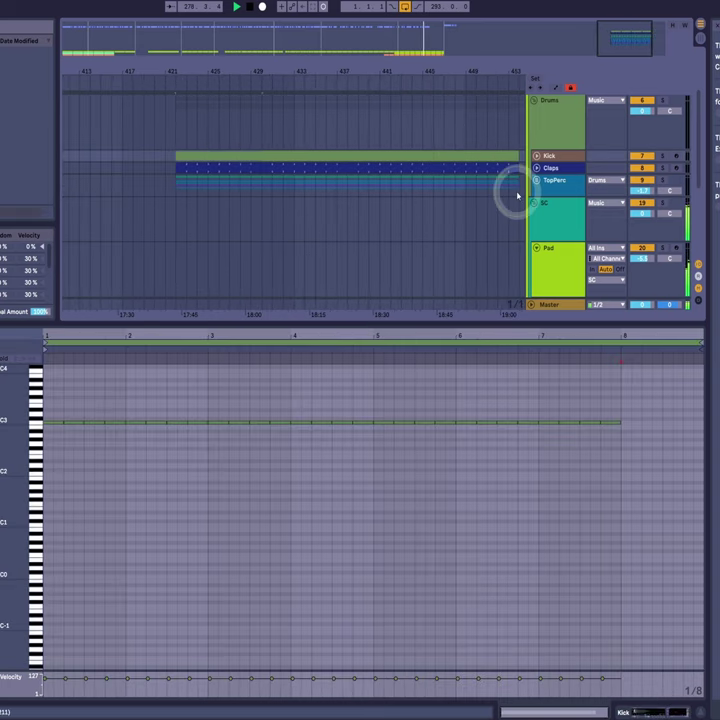
left_click(480, 184)
left_click_drag(306, 66, 393, 118)
Step: Paste the drum clips at the Sign Off section in the Kick lane
left_click(343, 155)
key("ctrl+v")
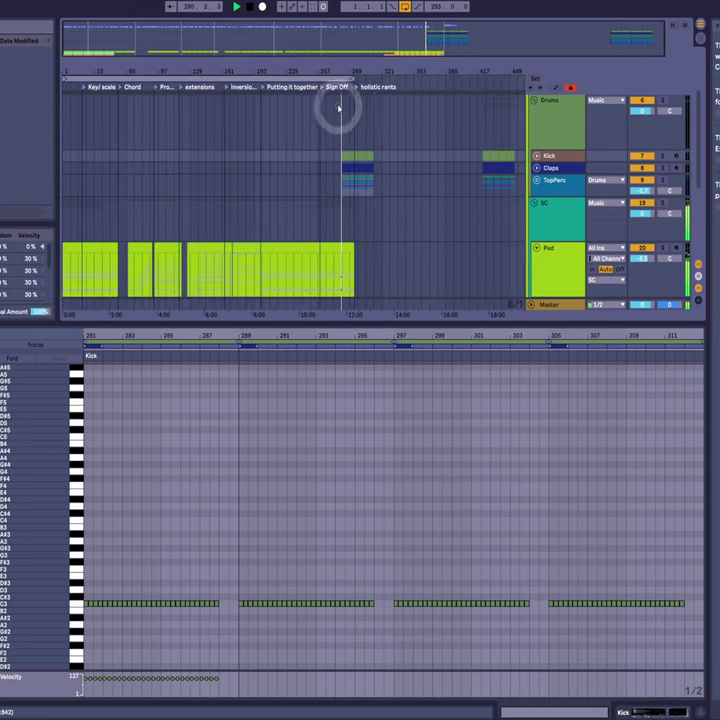
left_click_drag(340, 70, 339, 71)
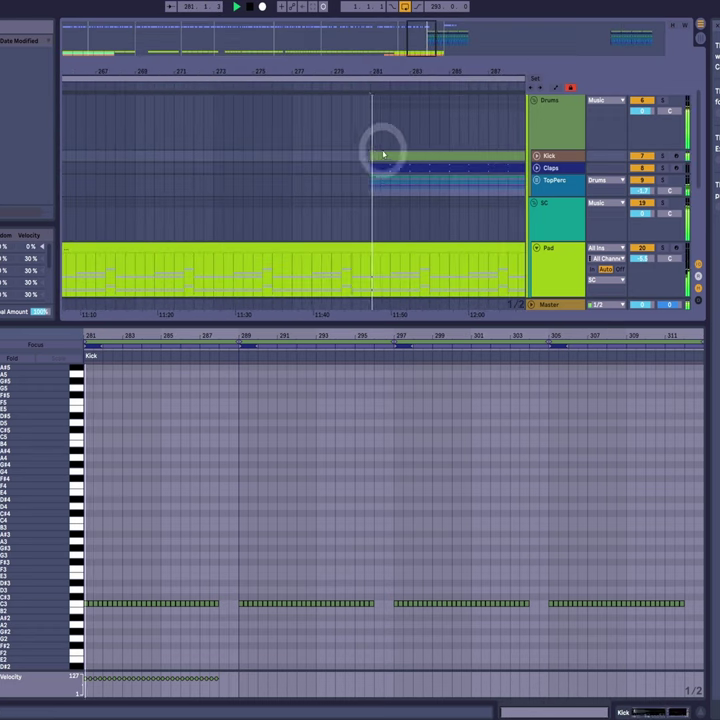
left_click_drag(387, 66, 387, 68)
key("minus")
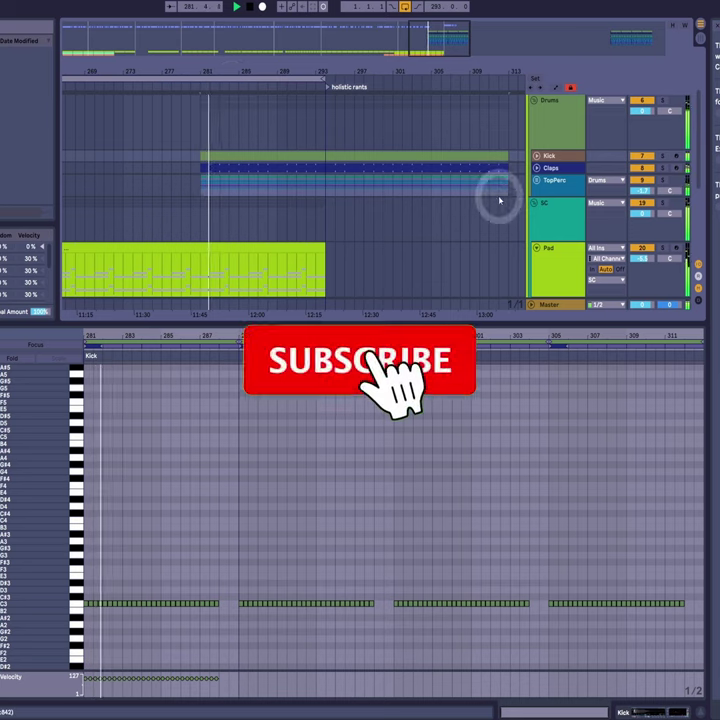